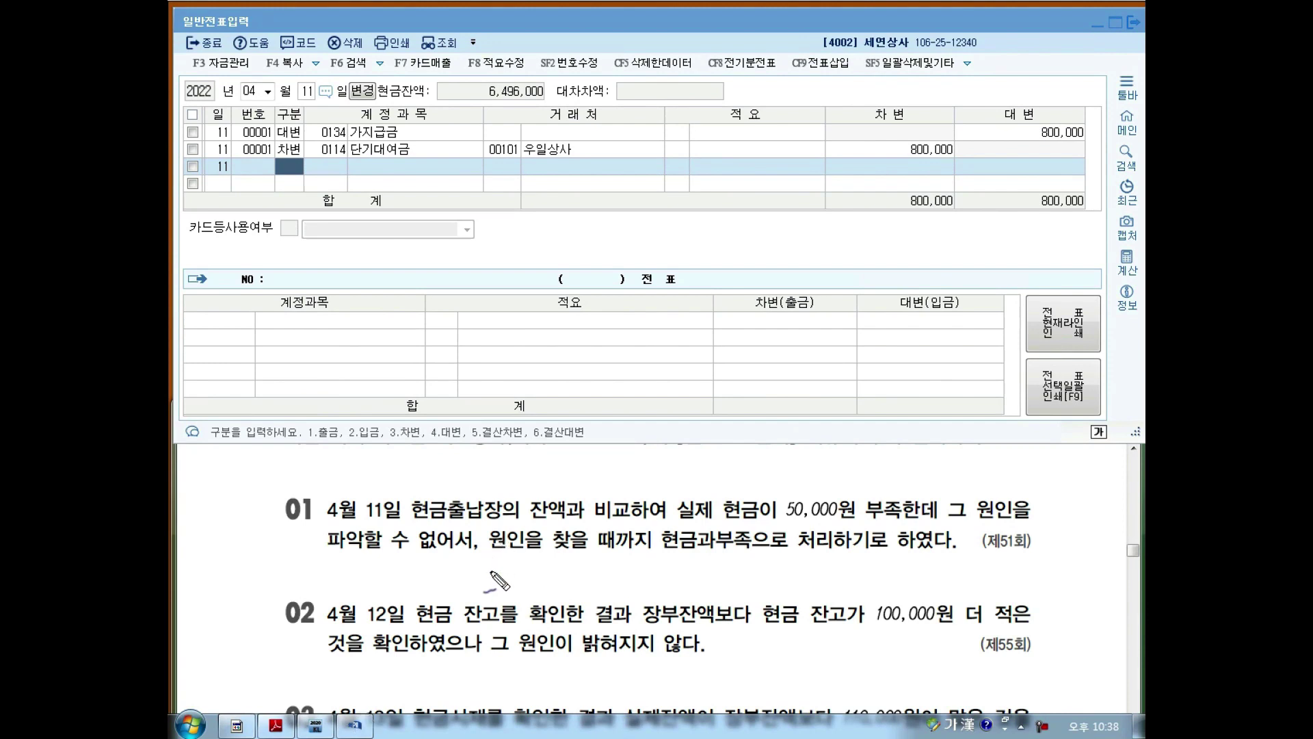
# Mark the cash book balance, the actual cash and the 50,000원 shortage in question 01 with the pen, noting "장부" above
pyautogui.moveTo(433, 525); pyautogui.dragTo(564, 524)
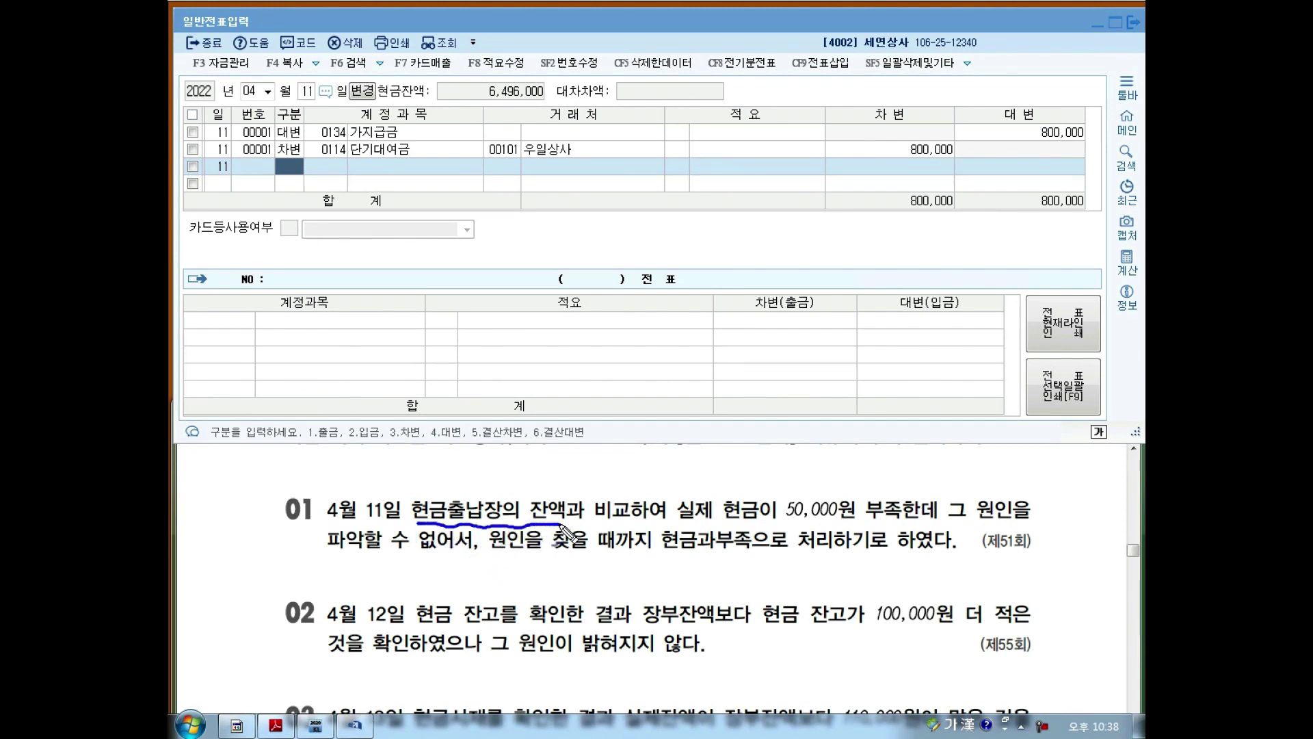
pyautogui.moveTo(412, 525)
pyautogui.mouseDown()
pyautogui.moveTo(412, 505)
pyautogui.moveTo(570, 496)
pyautogui.moveTo(559, 528)
pyautogui.moveTo(854, 521)
pyautogui.moveTo(855, 491)
pyautogui.moveTo(860, 524)
pyautogui.moveTo(919, 522)
pyautogui.mouseUp()
pyautogui.moveTo(857, 550); pyautogui.dragTo(862, 536)
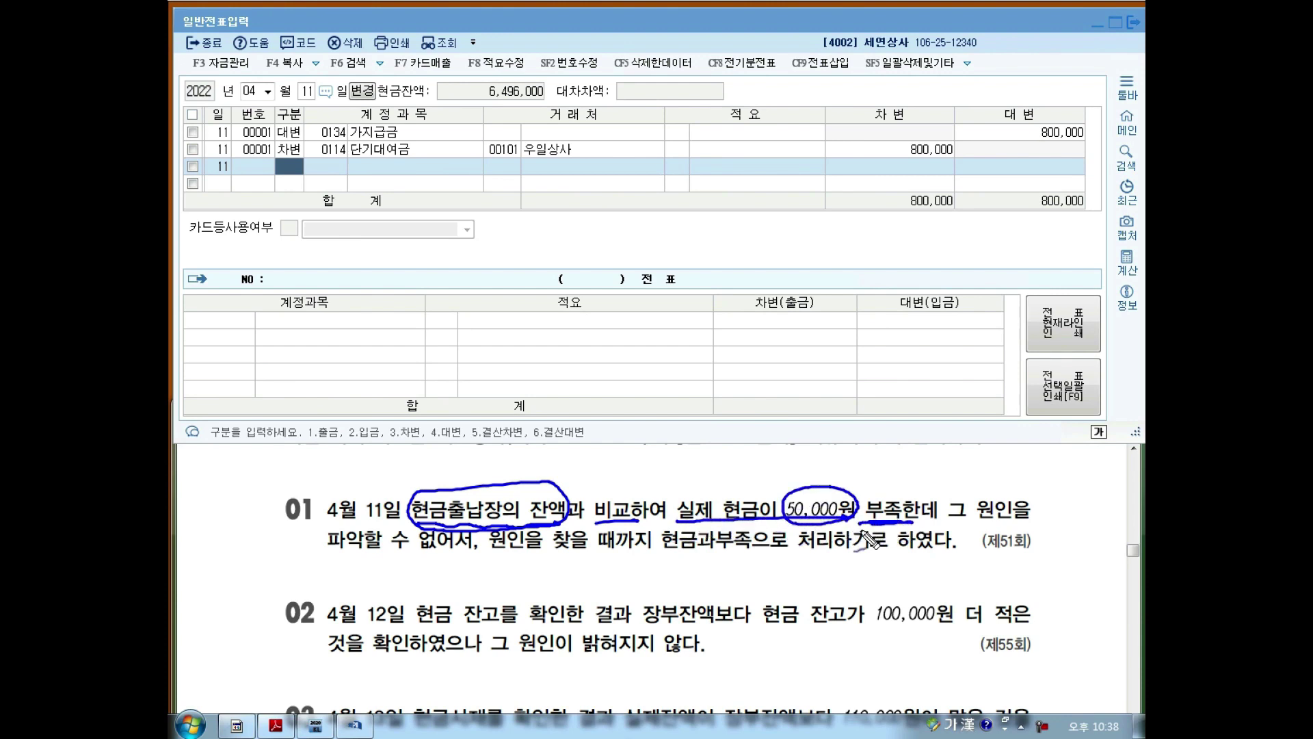
pyautogui.moveTo(477, 464); pyautogui.dragTo(515, 479)
pyautogui.moveTo(502, 488)
pyautogui.mouseDown()
pyautogui.moveTo(538, 479)
pyautogui.moveTo(535, 493)
pyautogui.mouseUp()
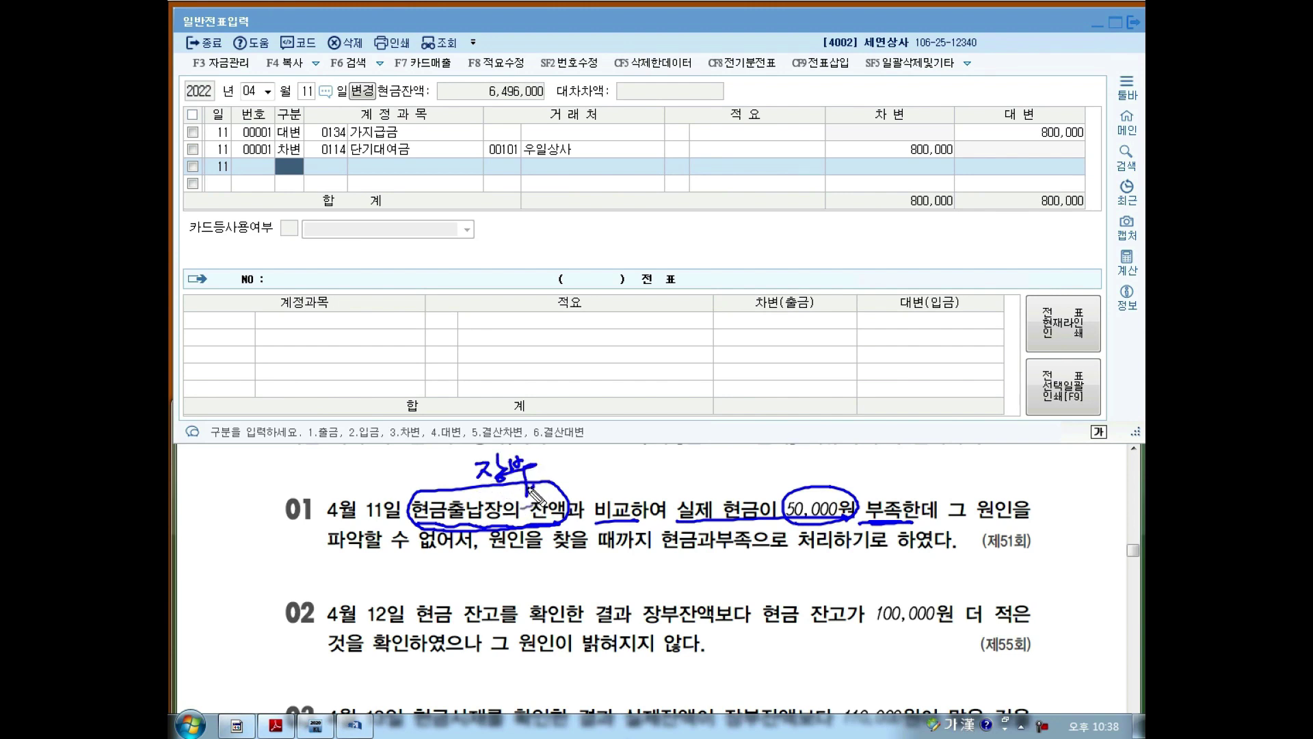
pyautogui.moveTo(707, 526); pyautogui.dragTo(715, 511)
pyautogui.moveTo(886, 519); pyautogui.dragTo(897, 525)
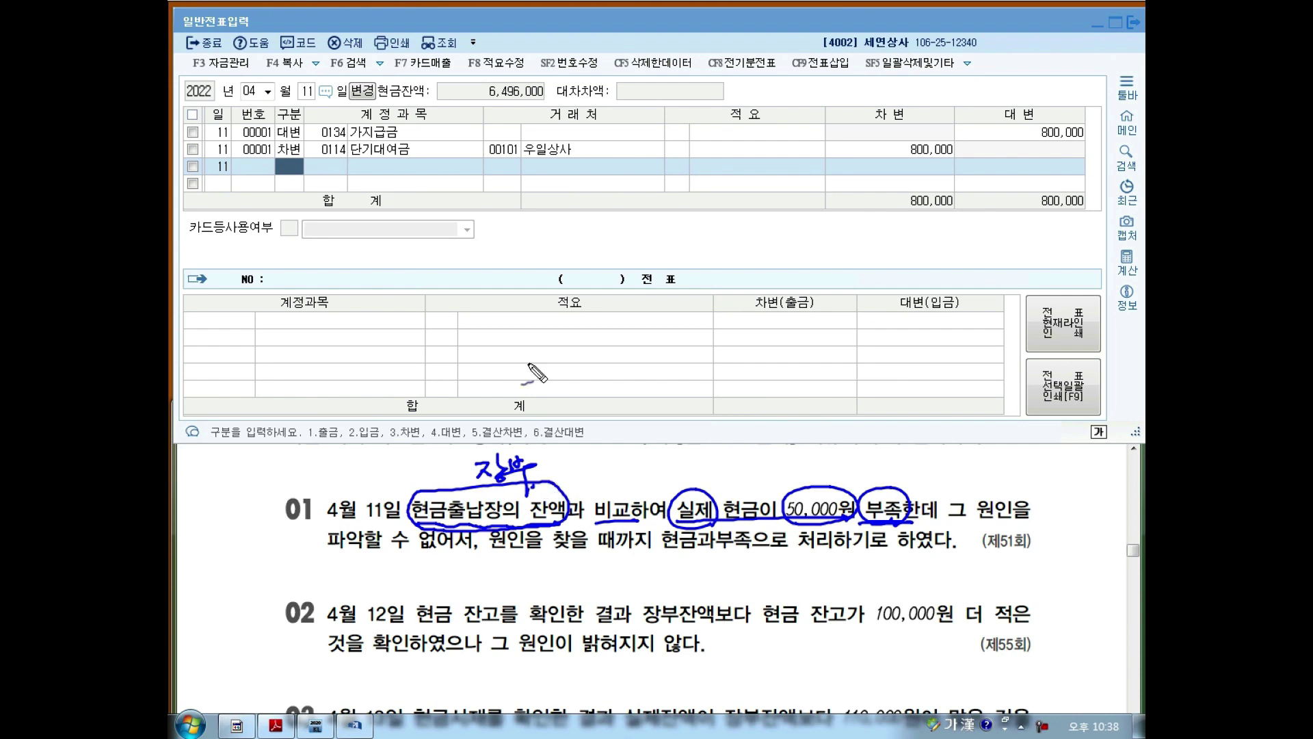
# Circle the voucher's cash balance and draw an arrow from it, and clear all pen marks
pyautogui.moveTo(541, 77)
pyautogui.mouseDown()
pyautogui.moveTo(482, 109)
pyautogui.moveTo(544, 69)
pyautogui.mouseUp()
pyautogui.moveTo(522, 137)
pyautogui.mouseDown()
pyautogui.moveTo(538, 72)
pyautogui.moveTo(513, 117)
pyautogui.moveTo(729, 264)
pyautogui.mouseUp()
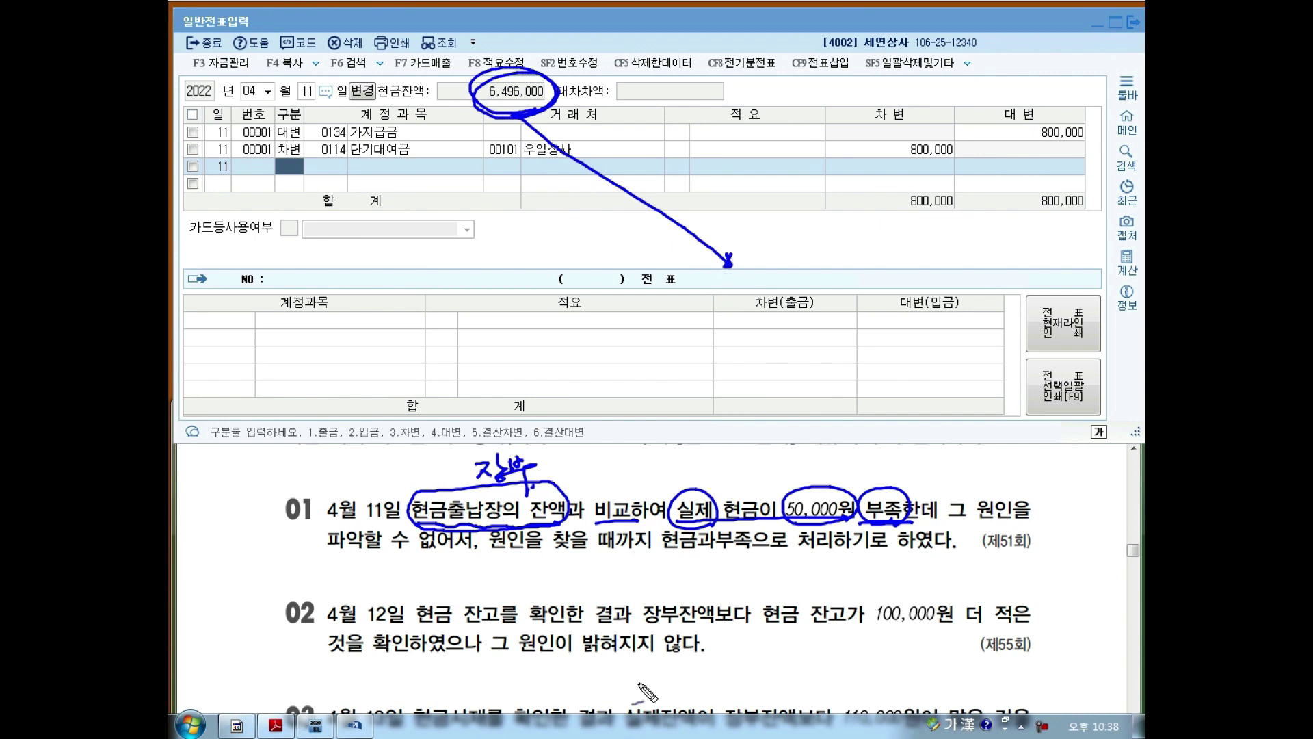
pyautogui.press('Escape')
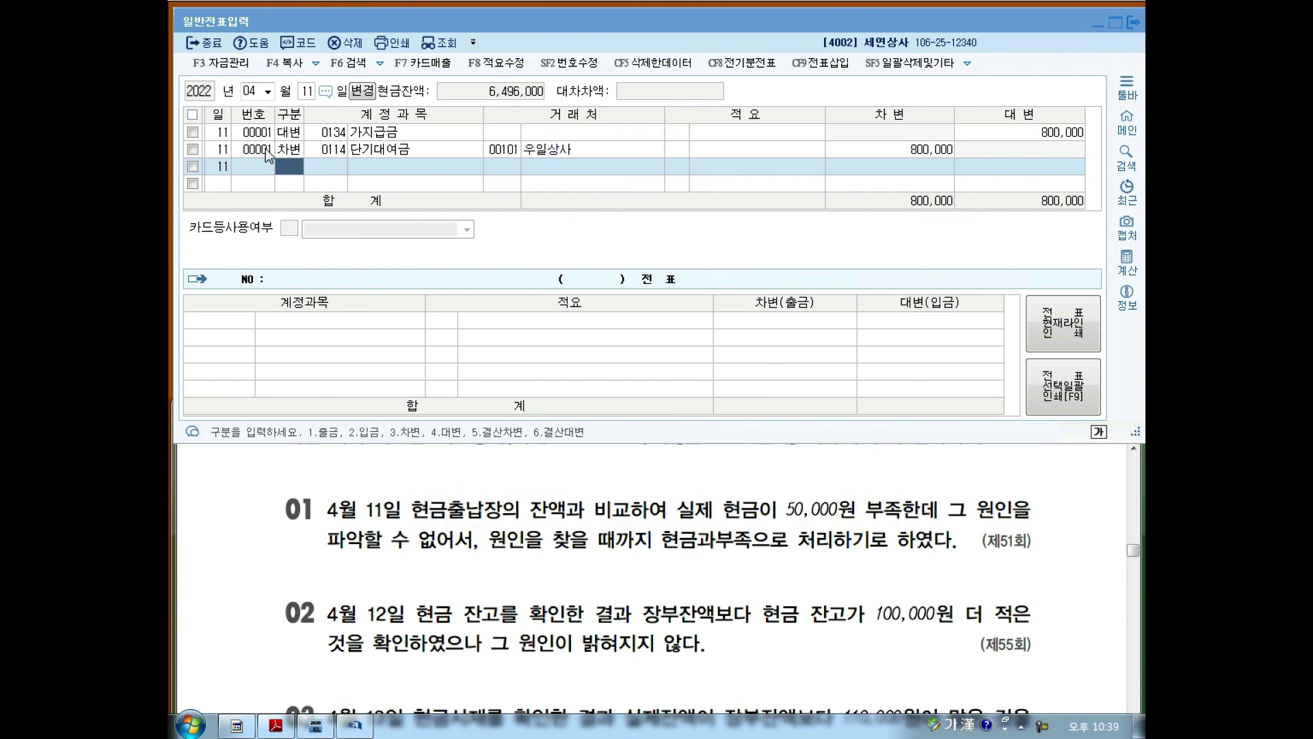
# Enter a credit line for account 101 현금 with an amount of 50,000 on April 11
pyautogui.write('4')
pyautogui.press('Return')
pyautogui.write('101')
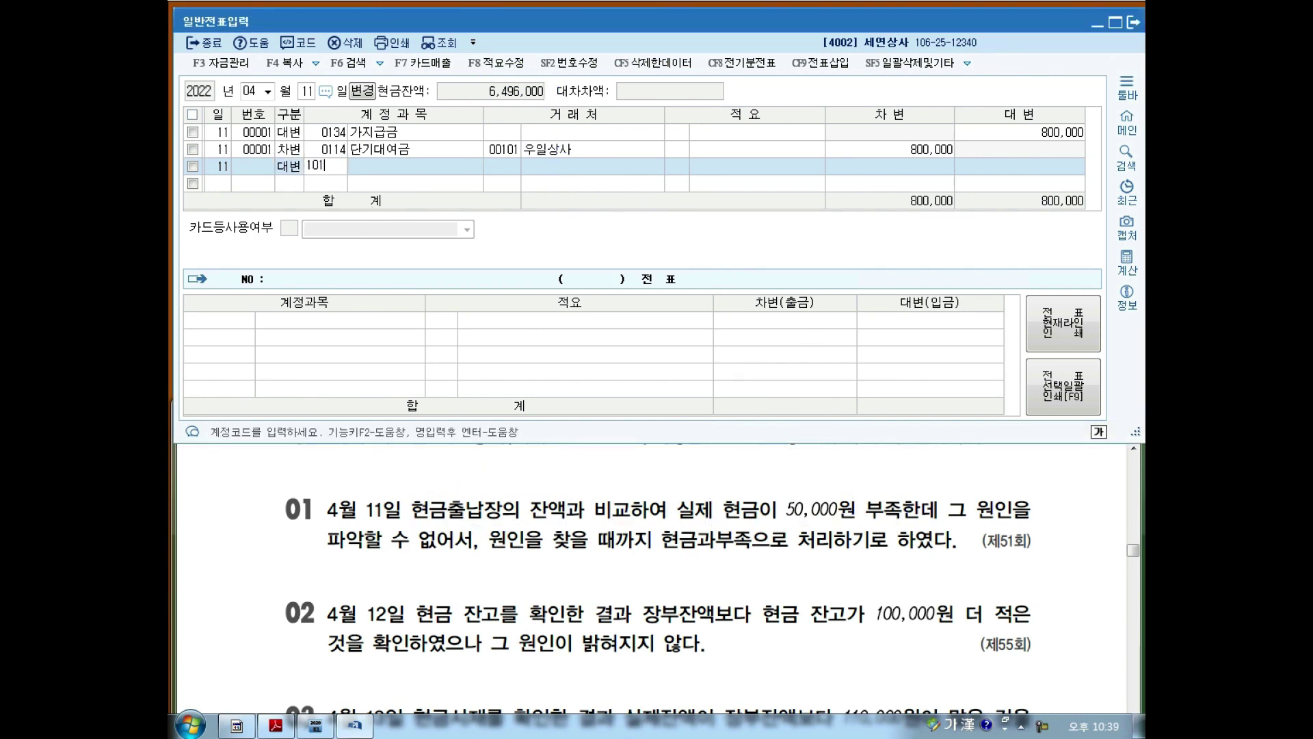
pyautogui.press('Return')
pyautogui.press('Return')
pyautogui.press('Return')
pyautogui.write('50000')
pyautogui.press('Return')
# Add the matching April 11 debit line with account 141 현금과부족
pyautogui.write('3')
pyautogui.press('Return')
pyautogui.write('141')
pyautogui.press('Return')
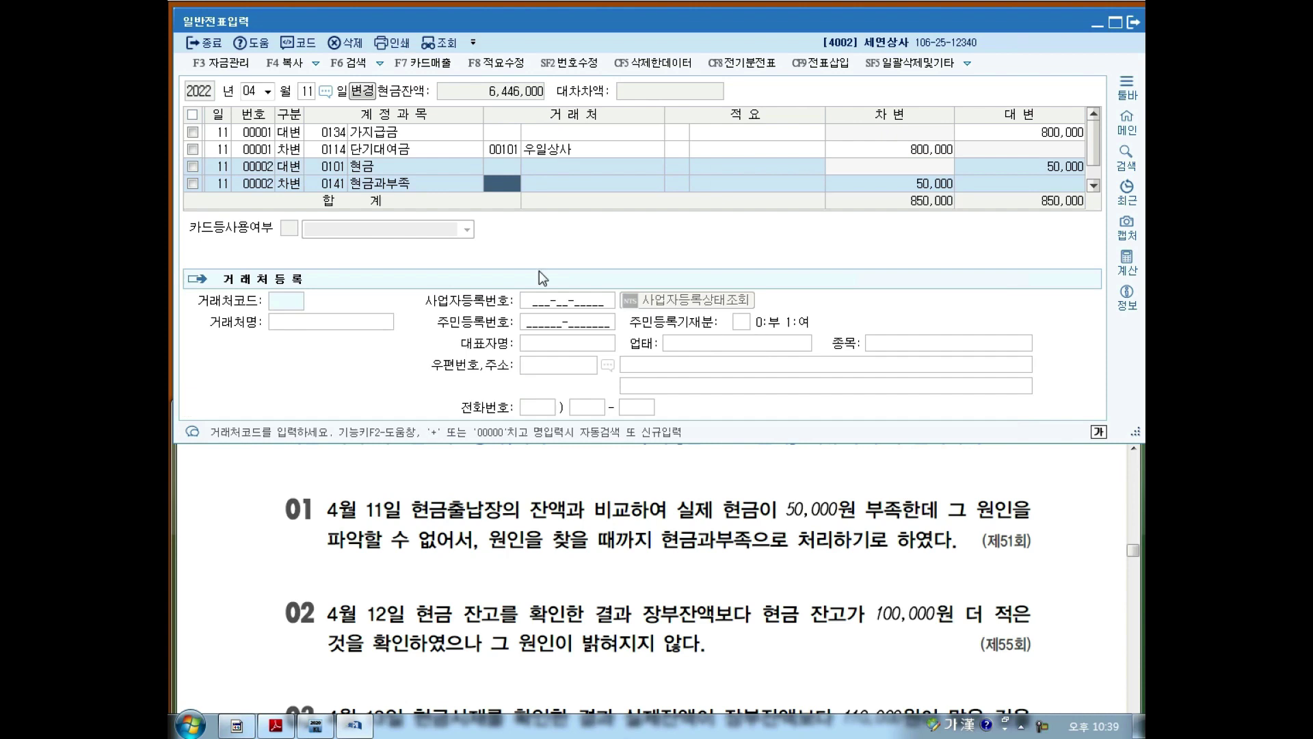
# Set the voucher entry date to April 12
pyautogui.click(306, 96)
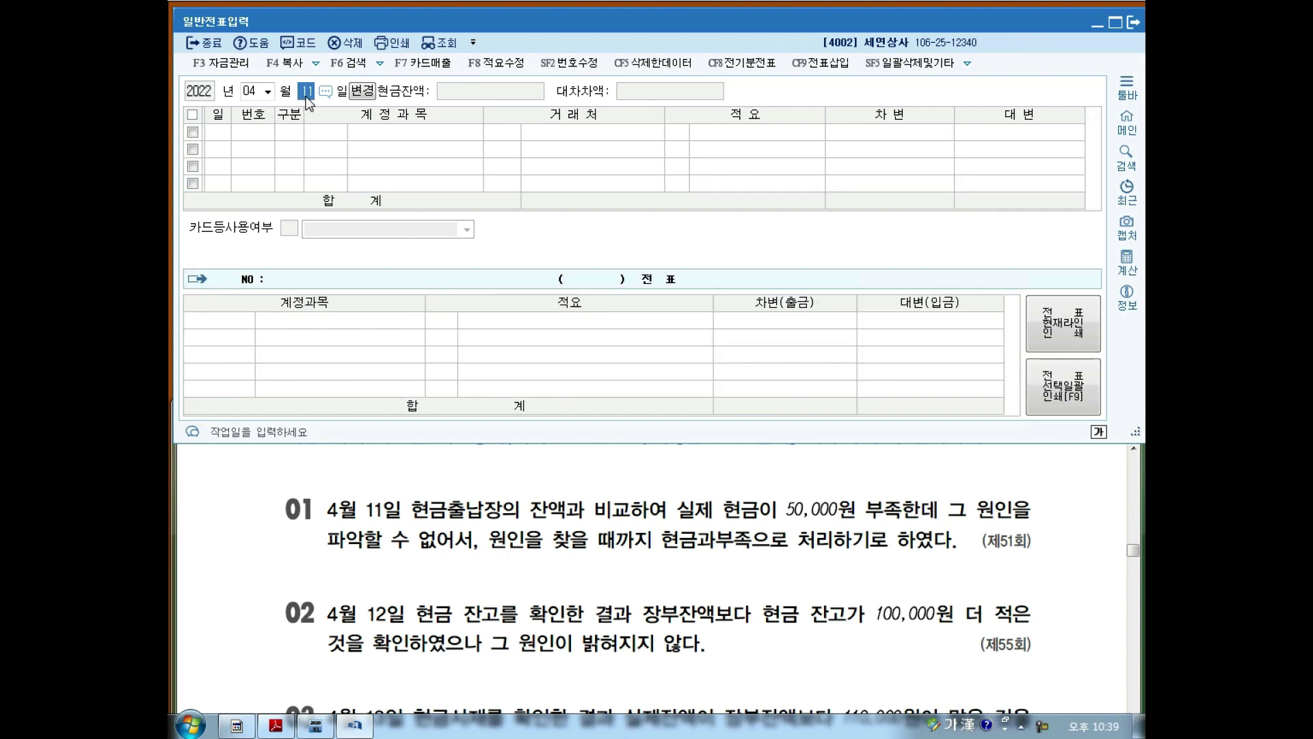
pyautogui.write('12')
pyautogui.press('Return')
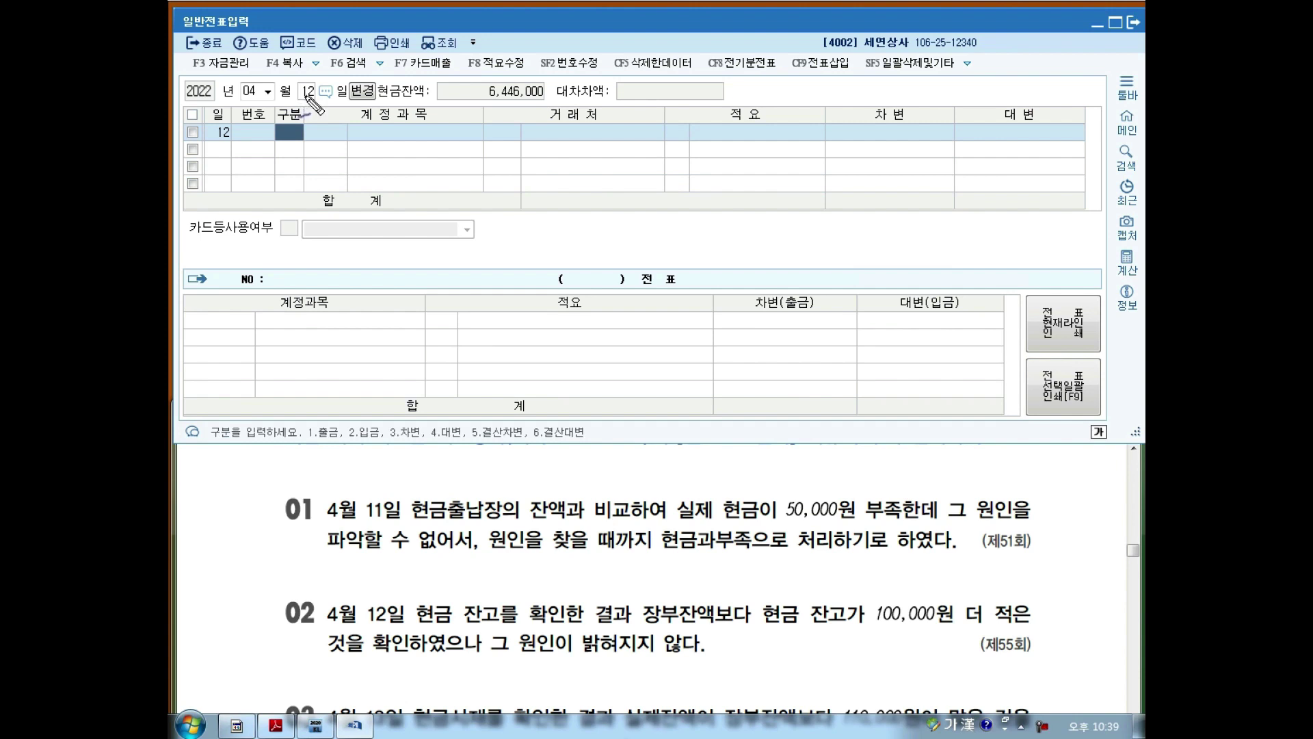
# Mark the cash balance, the book balance and the 100,000원 shortfall in question 02 with the pen, and clear the marks
pyautogui.moveTo(498, 594)
pyautogui.mouseDown()
pyautogui.moveTo(472, 636)
pyautogui.moveTo(505, 626)
pyautogui.mouseUp()
pyautogui.moveTo(512, 572); pyautogui.dragTo(544, 593)
pyautogui.click(548, 592)
pyautogui.moveTo(661, 653)
pyautogui.mouseDown()
pyautogui.moveTo(684, 628)
pyautogui.moveTo(748, 631)
pyautogui.mouseUp()
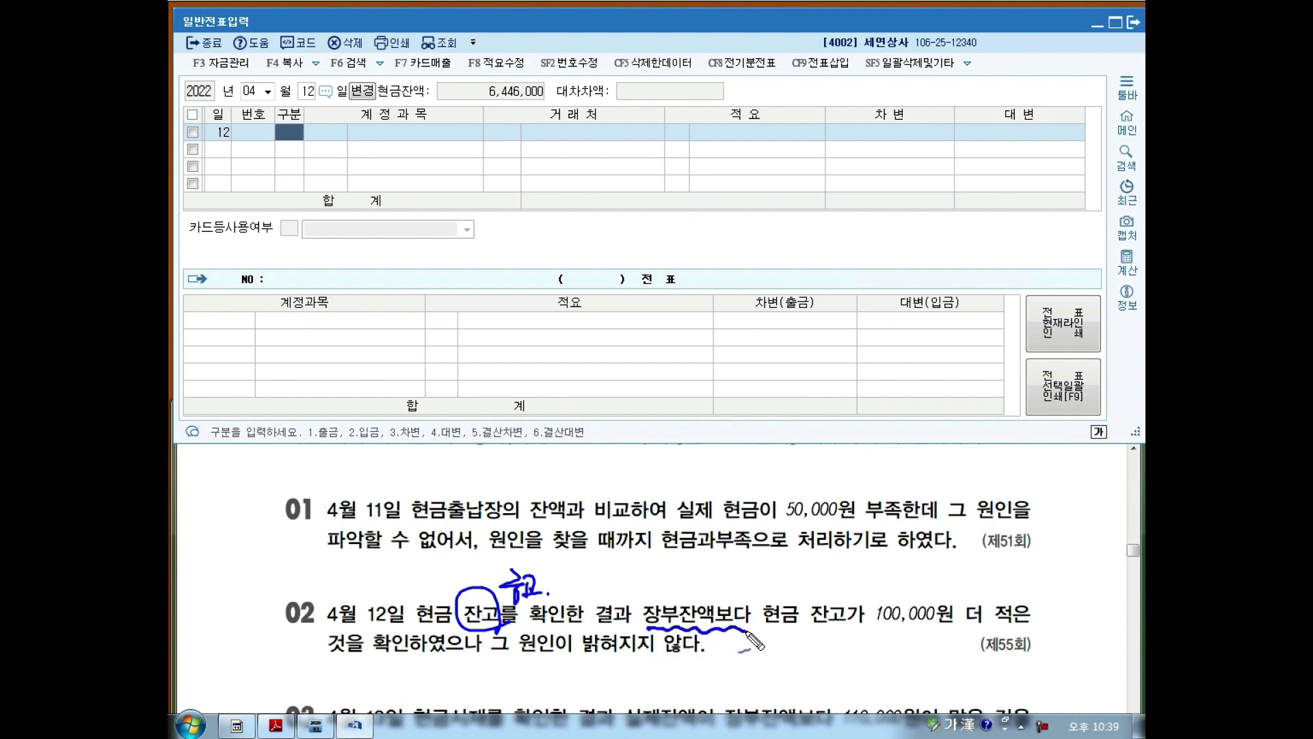
pyautogui.moveTo(674, 576)
pyautogui.mouseDown()
pyautogui.moveTo(684, 592)
pyautogui.moveTo(694, 581)
pyautogui.mouseUp()
pyautogui.moveTo(770, 626)
pyautogui.mouseDown()
pyautogui.moveTo(953, 625)
pyautogui.moveTo(1012, 592)
pyautogui.moveTo(1034, 624)
pyautogui.moveTo(1011, 634)
pyautogui.mouseUp()
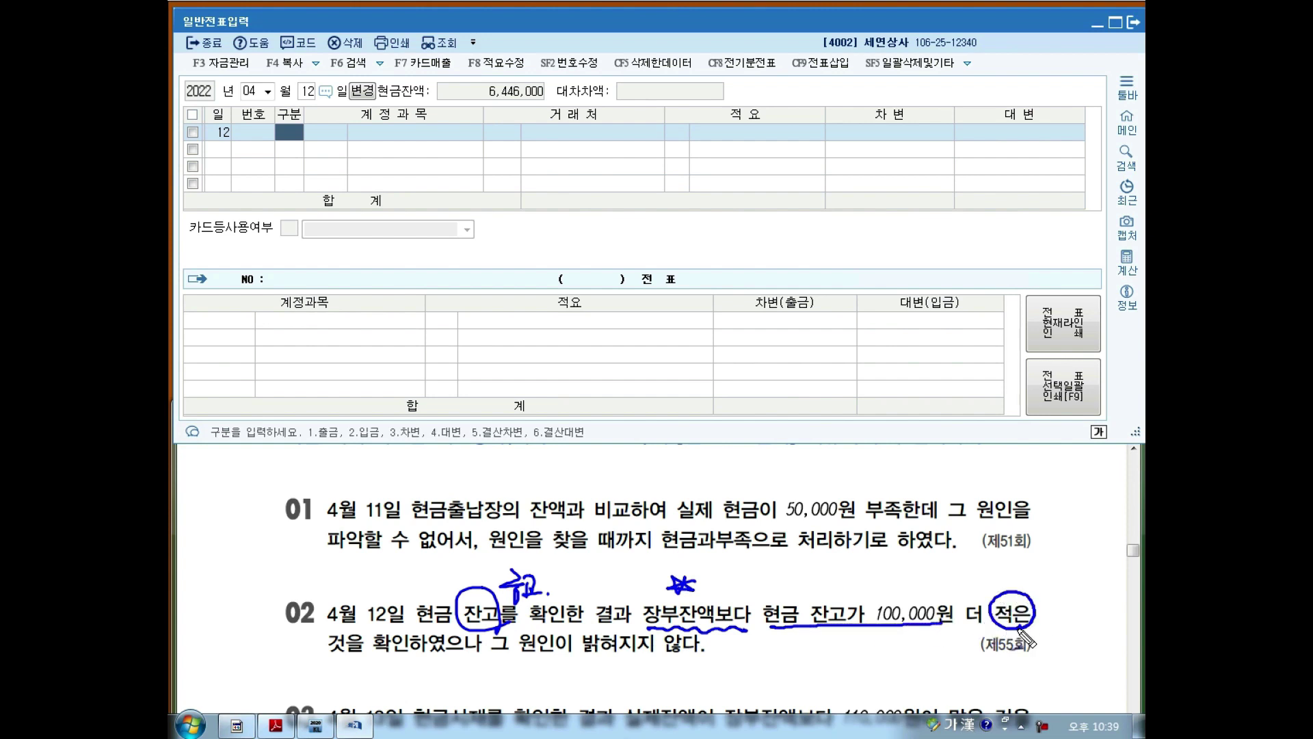
pyautogui.moveTo(840, 648); pyautogui.dragTo(849, 646)
pyautogui.moveTo(723, 573)
pyautogui.mouseDown()
pyautogui.moveTo(747, 633)
pyautogui.moveTo(730, 654)
pyautogui.mouseUp()
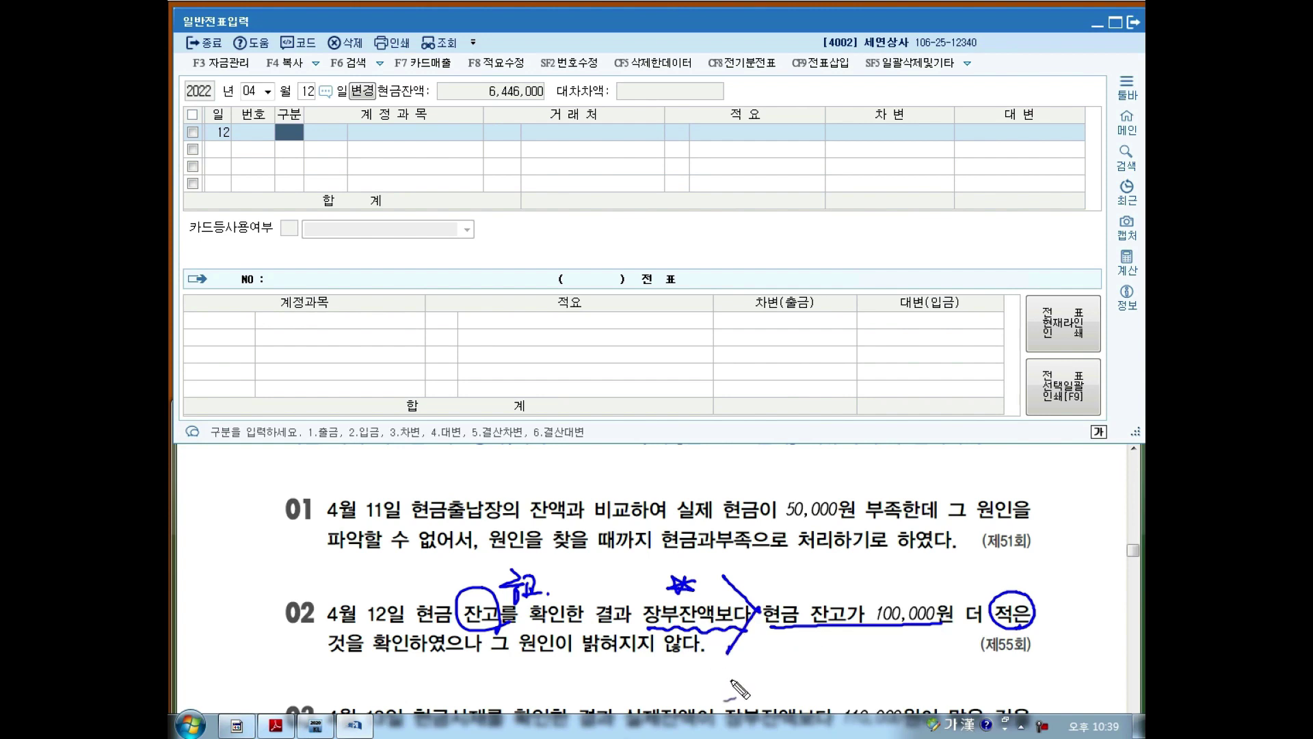
pyautogui.press('Escape')
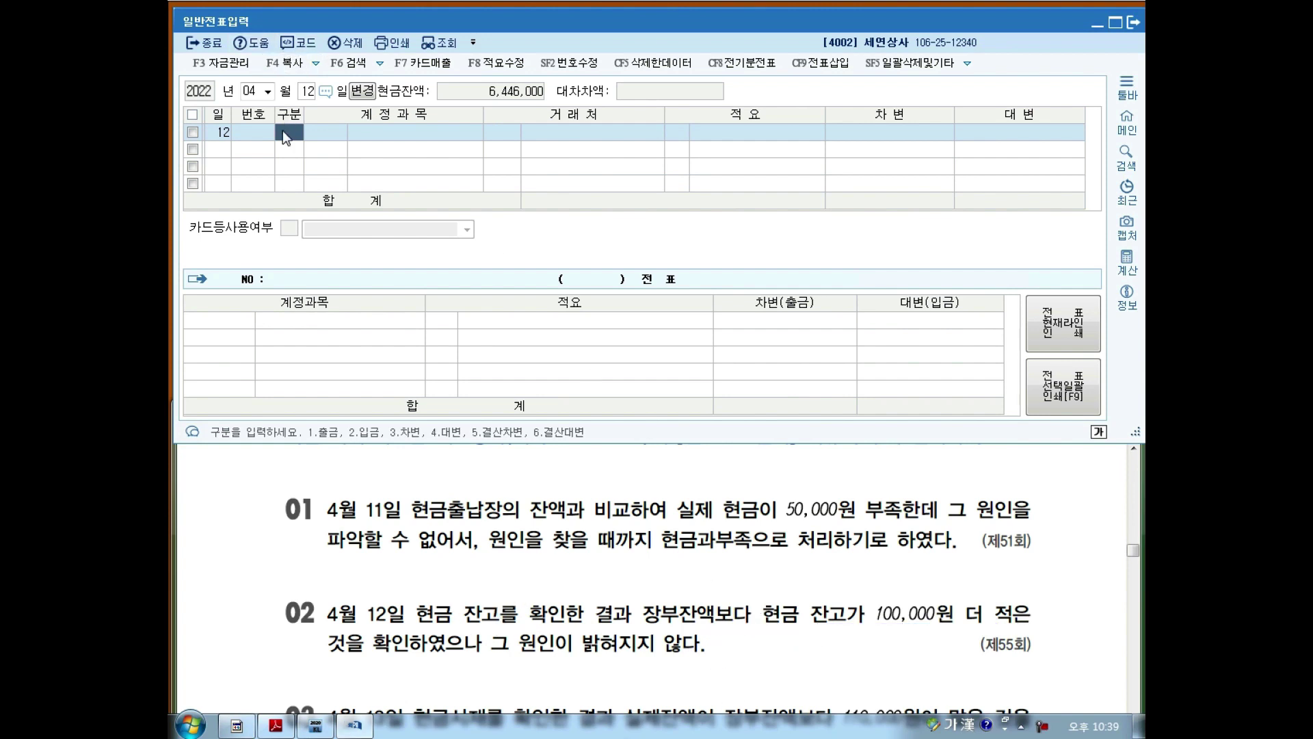
# Record the April 12 cash shortage by crediting account 101 현금 with 100,000 and debiting account 141 현금과부족
pyautogui.write('4101')
pyautogui.press('Return')
pyautogui.press('Return')
pyautogui.press('Return')
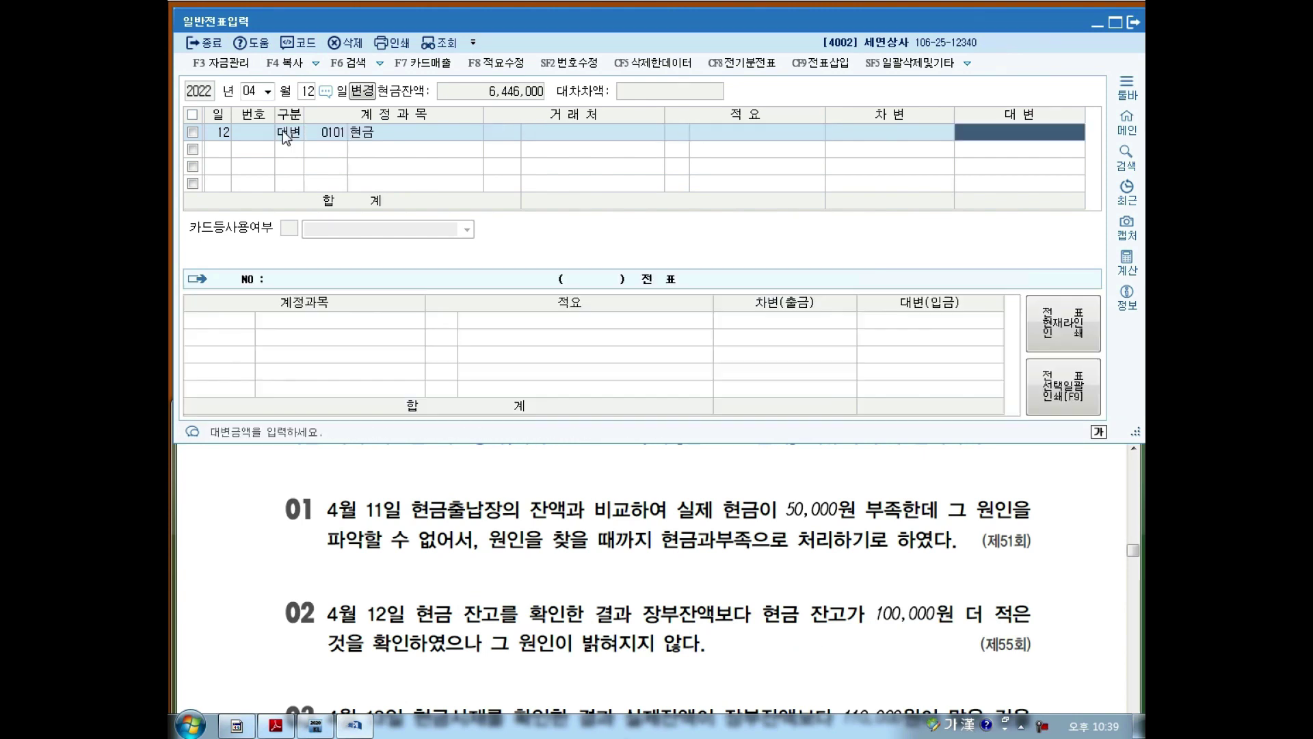
pyautogui.write('1')
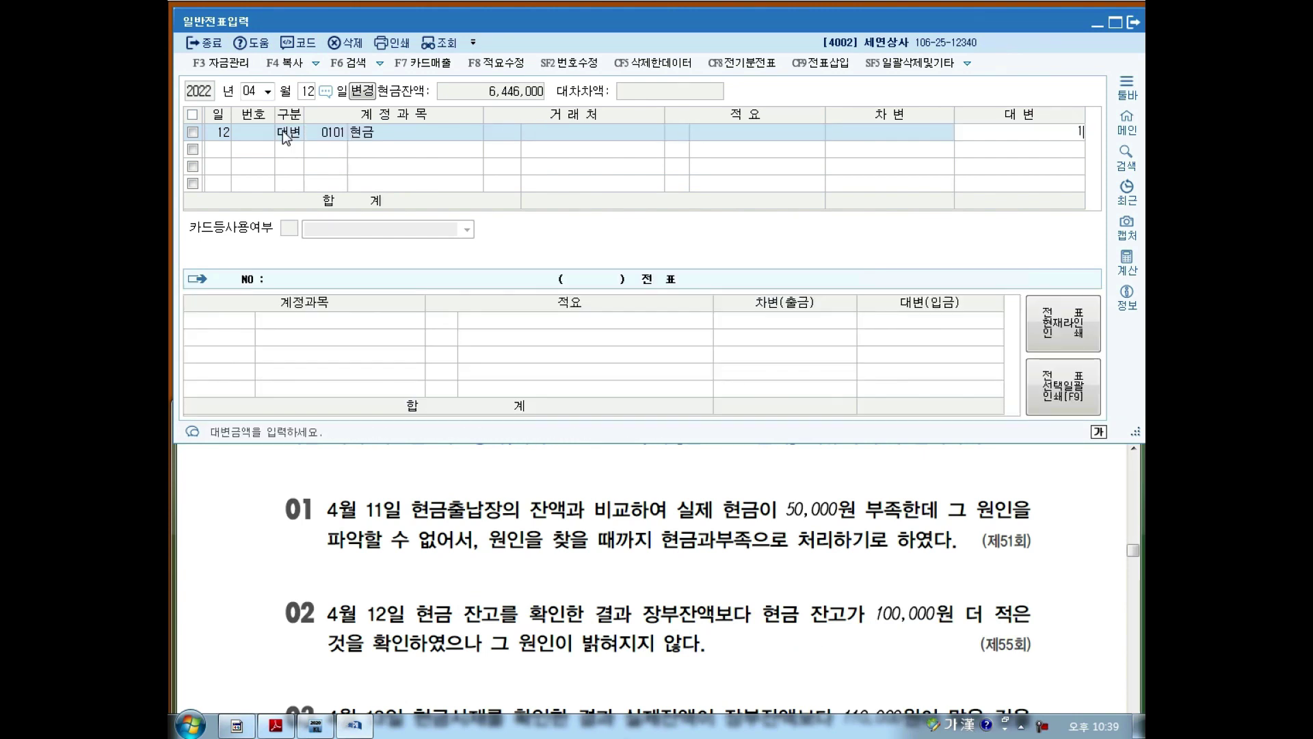
pyautogui.write('00,000')
pyautogui.press('Return')
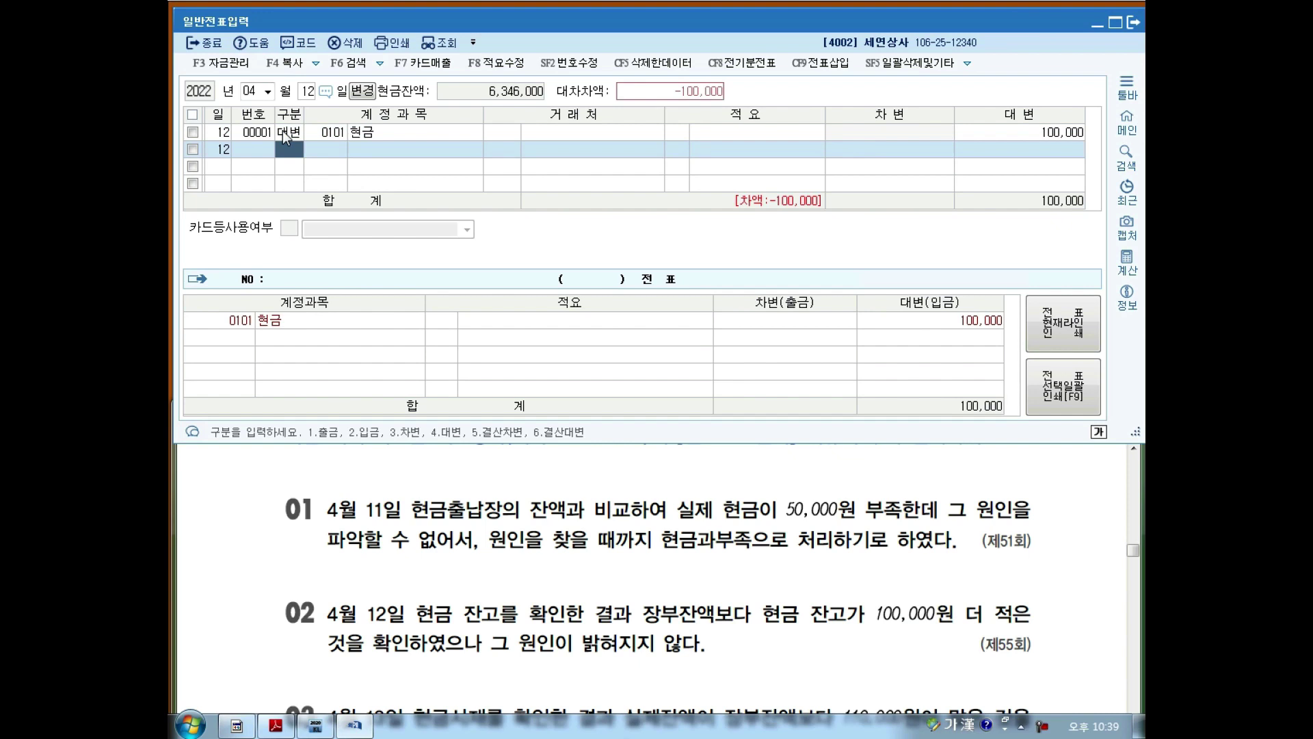
pyautogui.write('3141')
pyautogui.press('Return')
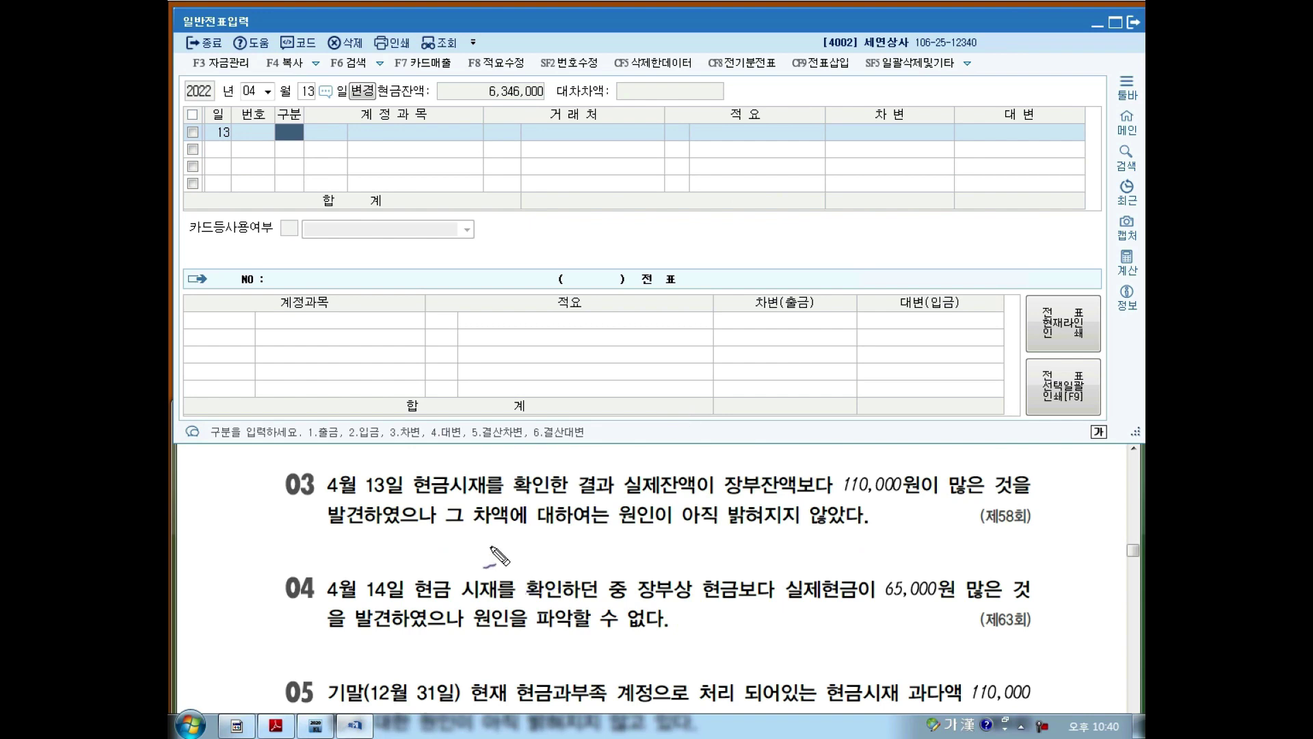
# Mark the actual balance, the book balance and the 110,000원 excess in question 03 with the pen, and clear the marks
pyautogui.moveTo(653, 507)
pyautogui.mouseDown()
pyautogui.moveTo(657, 460)
pyautogui.moveTo(661, 505)
pyautogui.moveTo(715, 500)
pyautogui.moveTo(729, 475)
pyautogui.moveTo(781, 507)
pyautogui.moveTo(788, 463)
pyautogui.mouseUp()
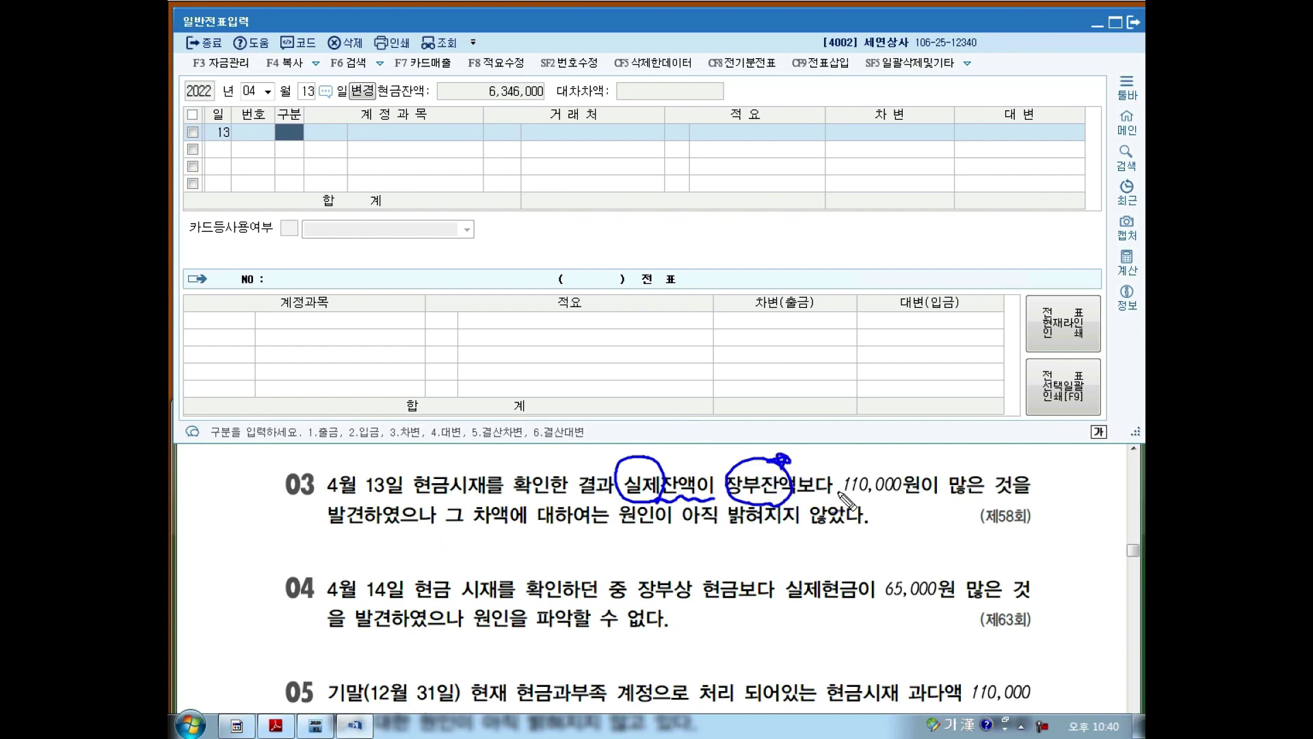
pyautogui.moveTo(842, 502); pyautogui.dragTo(977, 499)
pyautogui.moveTo(666, 451)
pyautogui.mouseDown()
pyautogui.moveTo(705, 503)
pyautogui.moveTo(658, 532)
pyautogui.mouseUp()
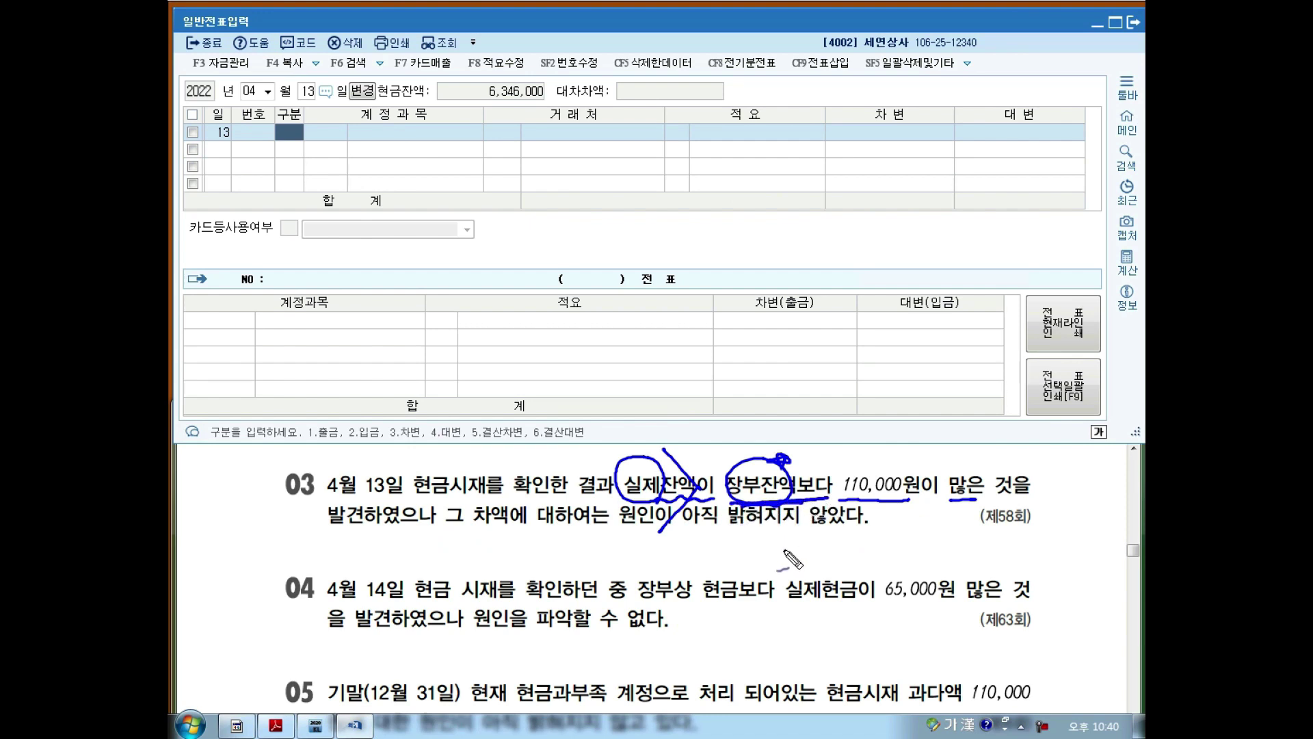
pyautogui.press('Escape')
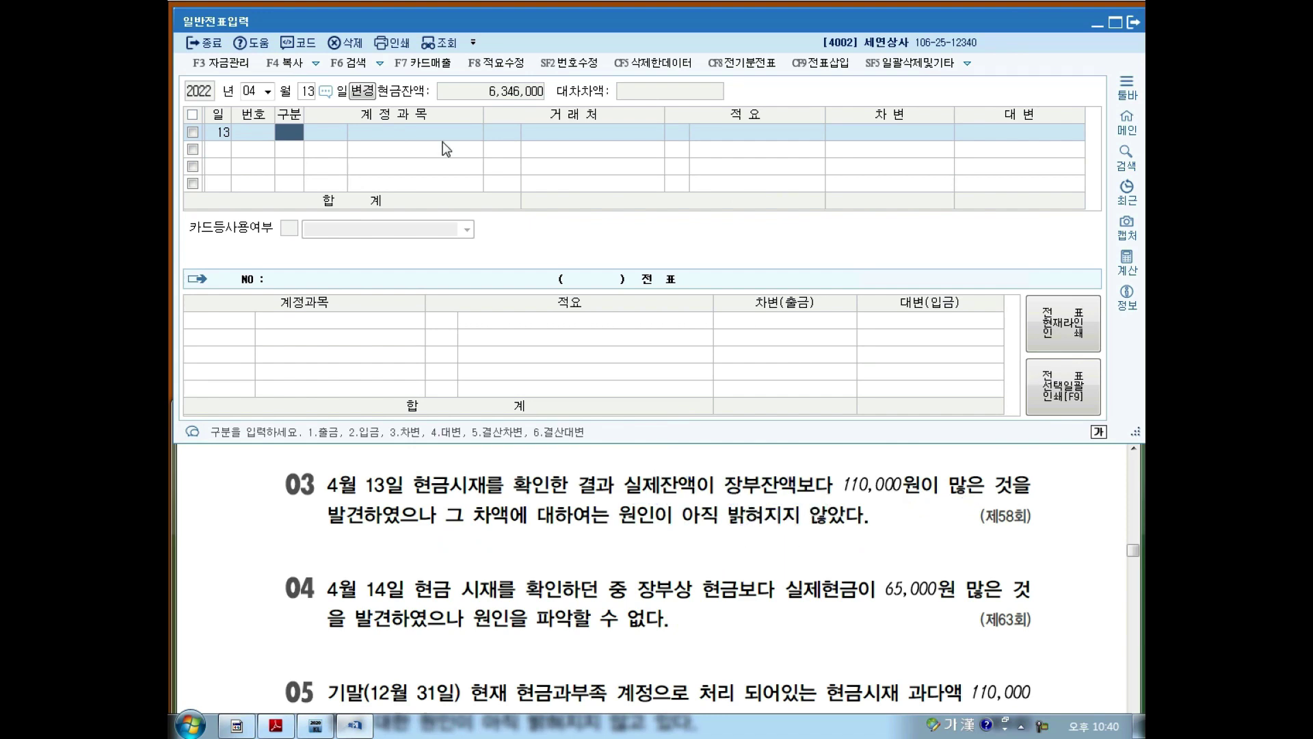
# Enter a debit line for account 101 현금 with an amount of 110,000 on April 13
pyautogui.write('3')
pyautogui.press('Return')
pyautogui.write('101')
pyautogui.press('Return')
pyautogui.press('Return')
pyautogui.press('Return')
pyautogui.write('1100000')
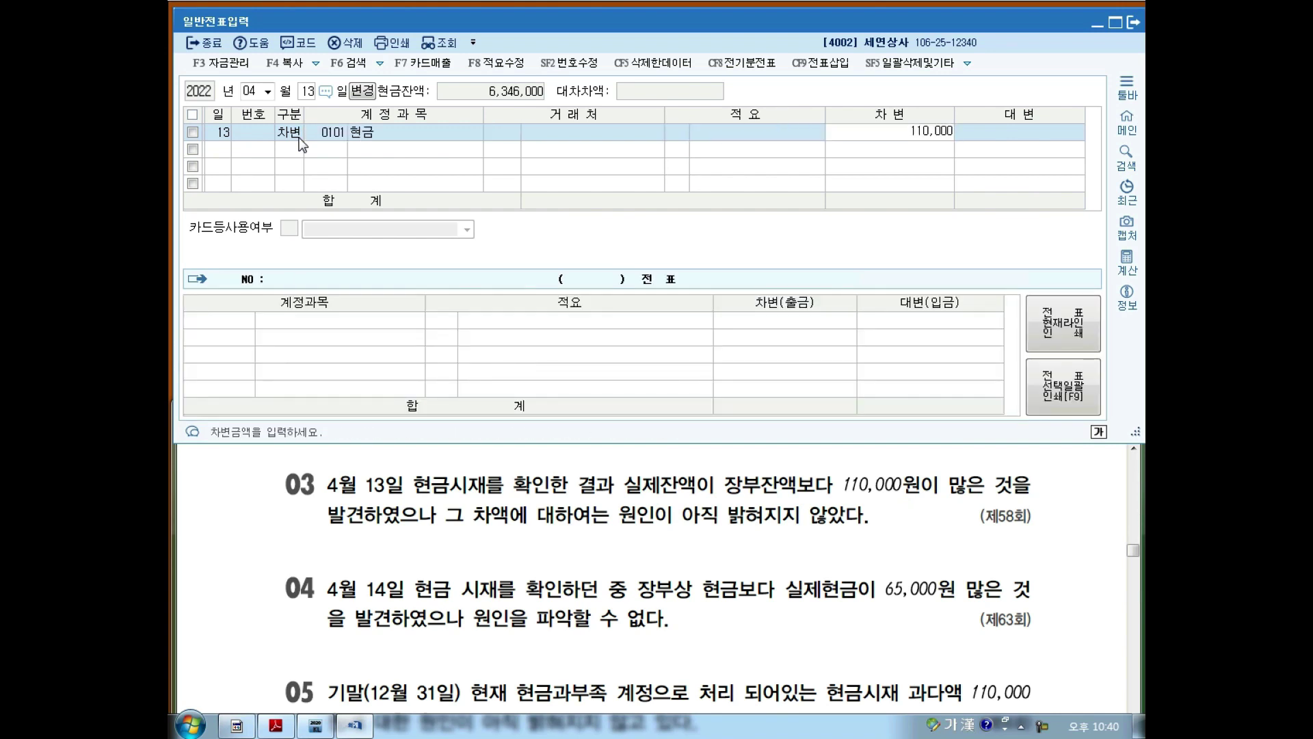
pyautogui.press('Return')
# Add the matching April 13 credit line with account 141 현금과부족
pyautogui.write('4')
pyautogui.press('Return')
pyautogui.write('141')
pyautogui.press('Return')
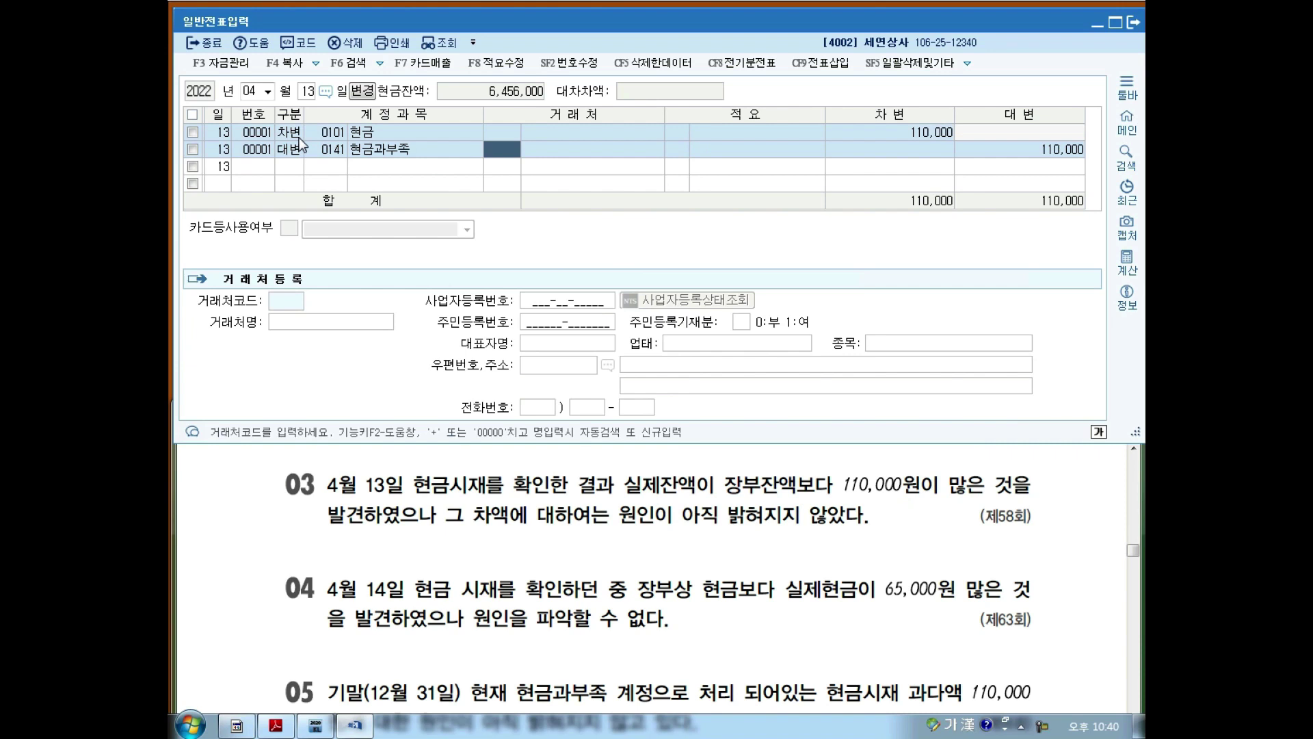
# Set the voucher entry date to April 14
pyautogui.click(307, 91)
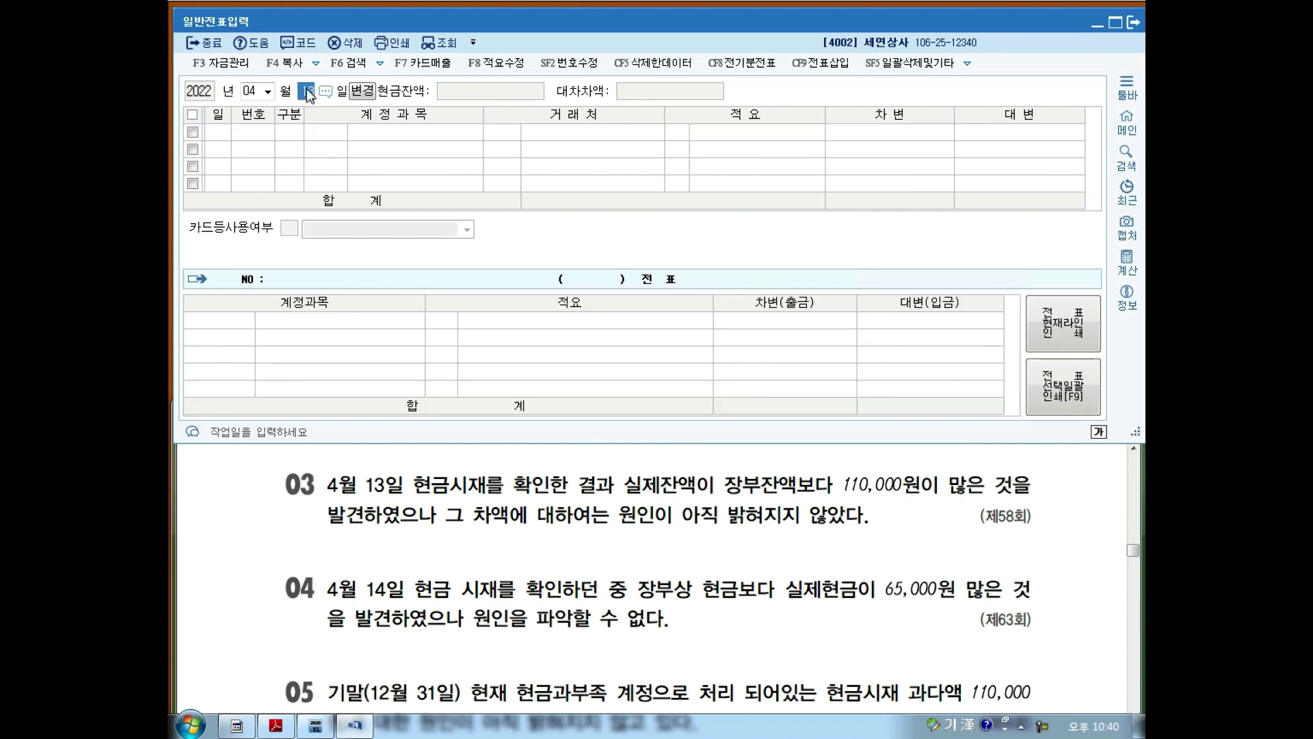
pyautogui.write('14')
pyautogui.press('Return')
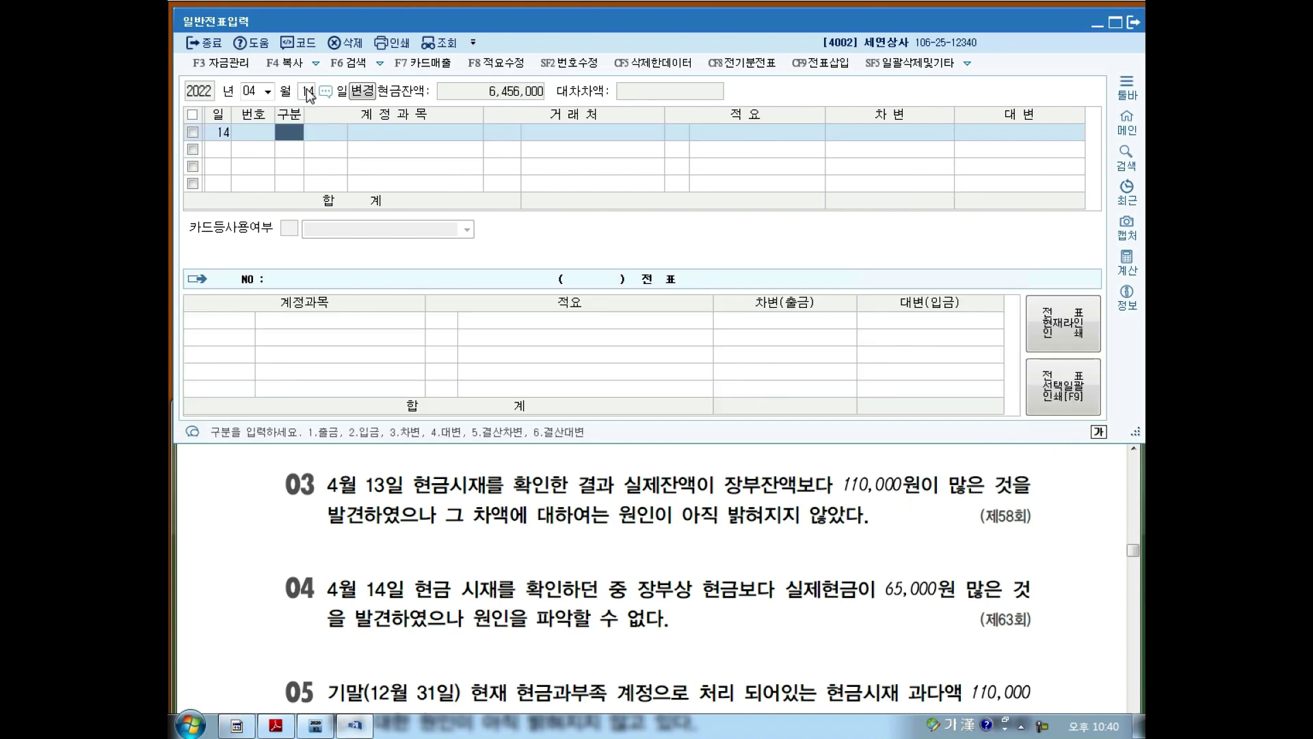
# Mark the book cash, the actual cash and the 65,000원 excess in question 04 with the pen, and clear the marks
pyautogui.moveTo(569, 635); pyautogui.dragTo(579, 633)
pyautogui.moveTo(671, 620)
pyautogui.mouseDown()
pyautogui.moveTo(630, 599)
pyautogui.moveTo(995, 605)
pyautogui.mouseUp()
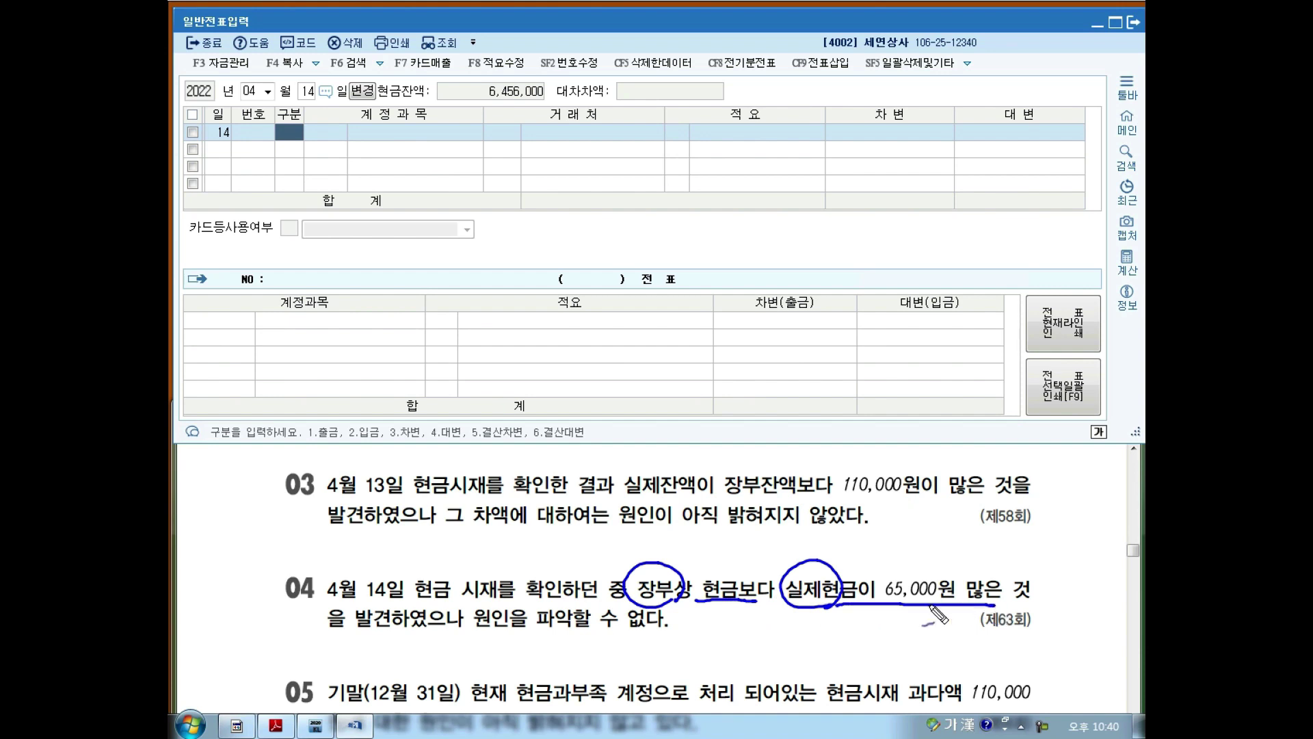
pyautogui.moveTo(775, 544)
pyautogui.mouseDown()
pyautogui.moveTo(775, 607)
pyautogui.moveTo(814, 624)
pyautogui.mouseUp()
pyautogui.moveTo(676, 597)
pyautogui.mouseDown()
pyautogui.moveTo(633, 602)
pyautogui.moveTo(698, 582)
pyautogui.moveTo(659, 618)
pyautogui.moveTo(693, 586)
pyautogui.moveTo(696, 604)
pyautogui.mouseUp()
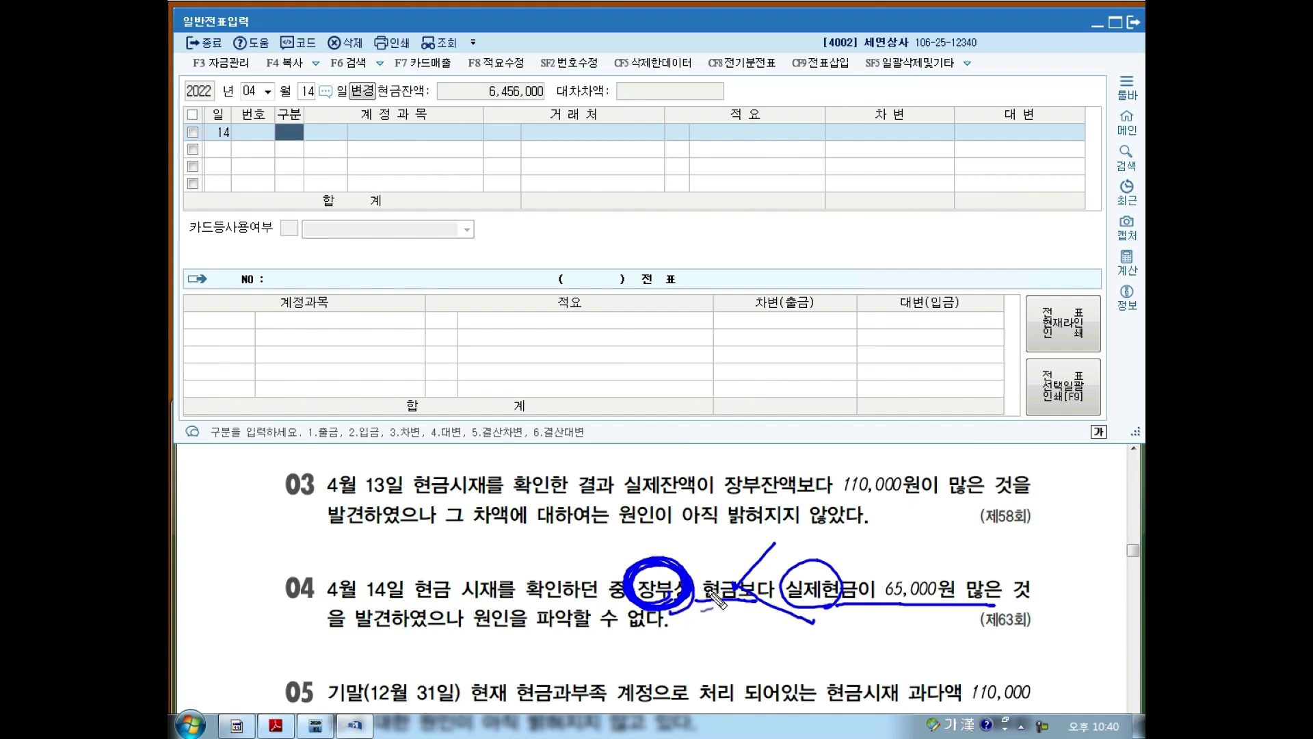
pyautogui.press('Escape')
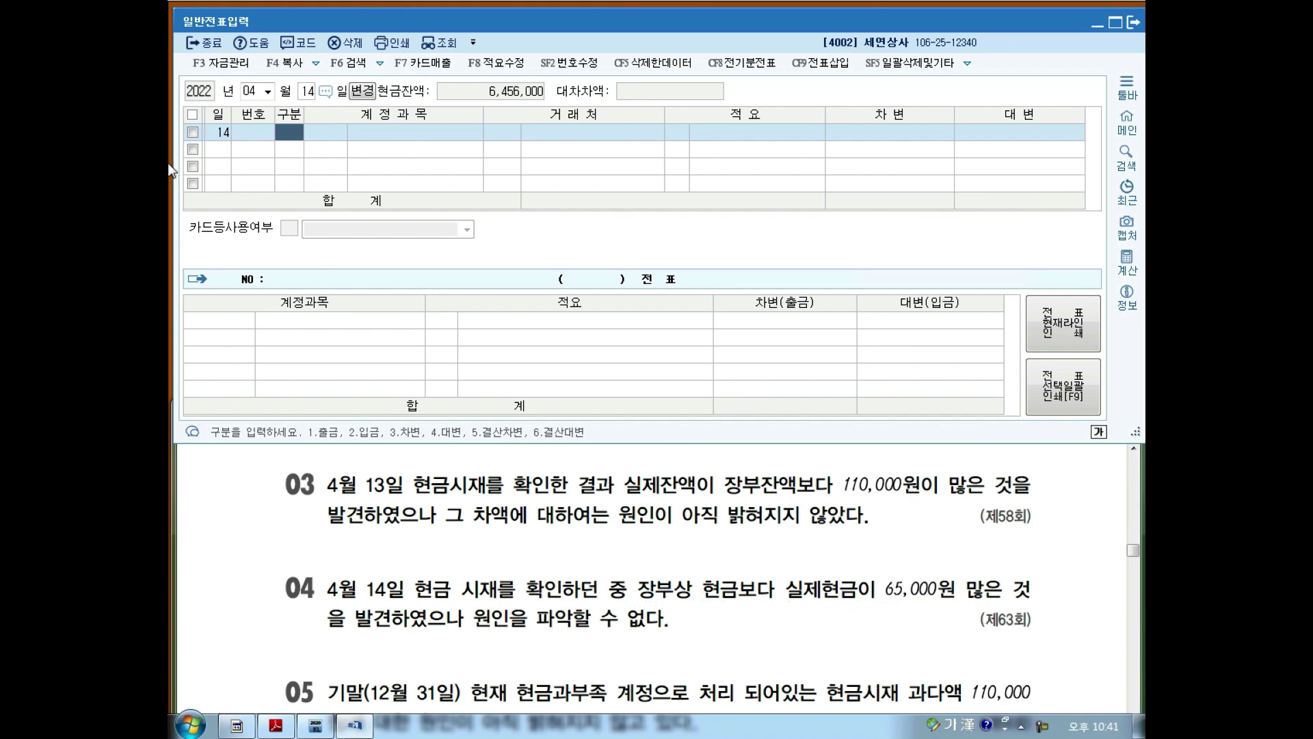
# Record the April 14 cash excess by debiting account 101 현금 with 65,000 and crediting account 141 현금과부족
pyautogui.write('3101')
pyautogui.press('Return')
pyautogui.press('Return')
pyautogui.press('Return')
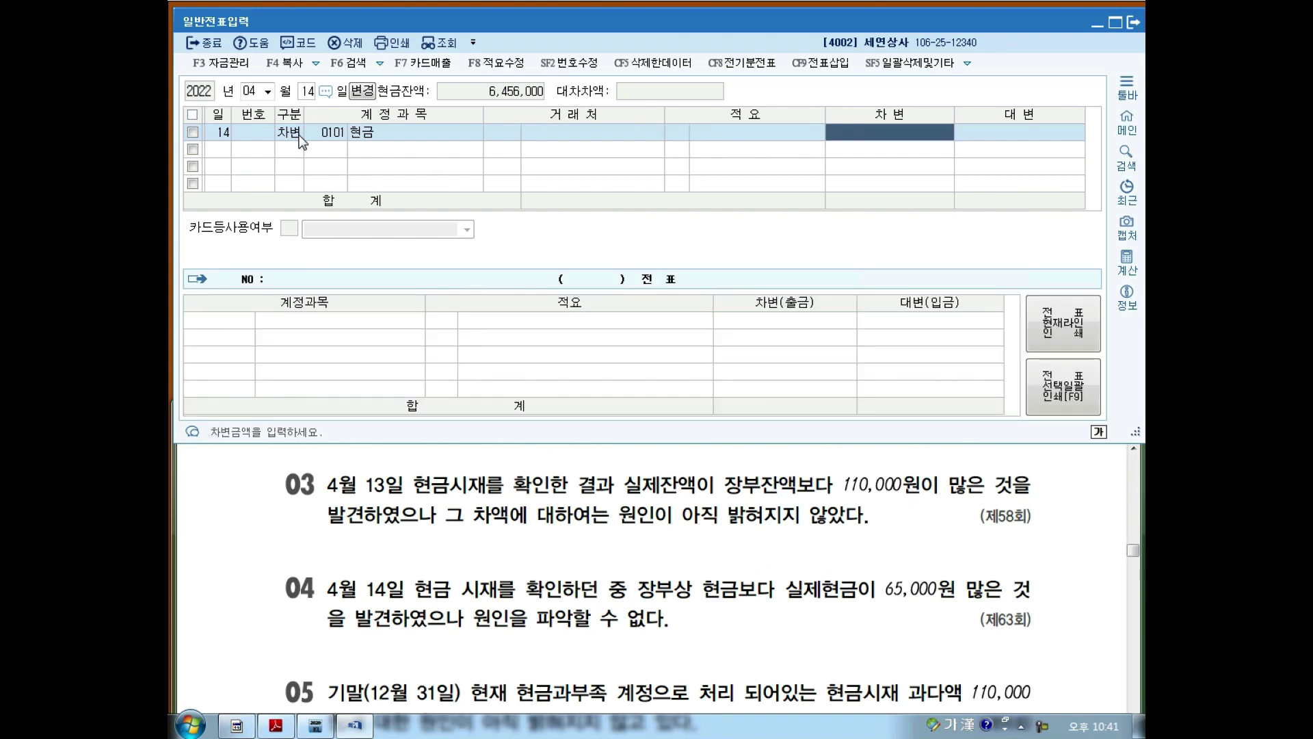
pyautogui.write('65,000')
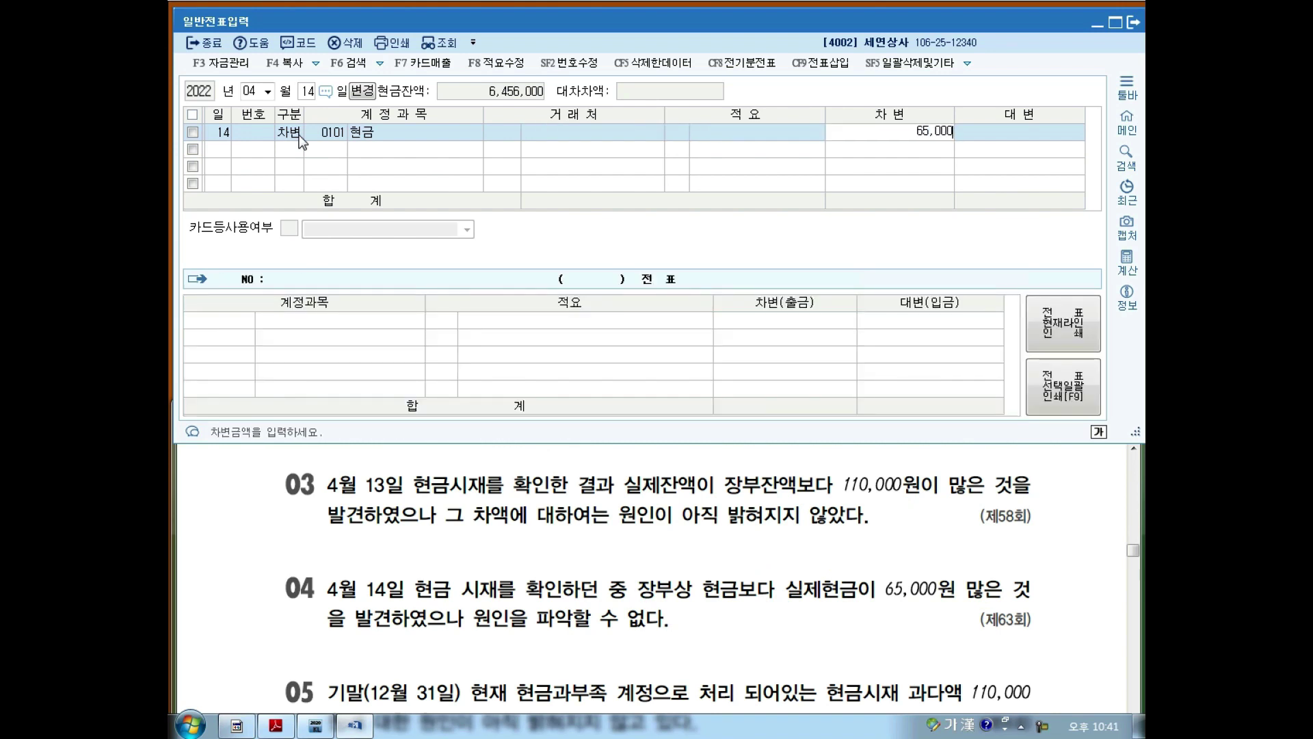
pyautogui.press('Return')
pyautogui.write('4141')
pyautogui.press('Return')
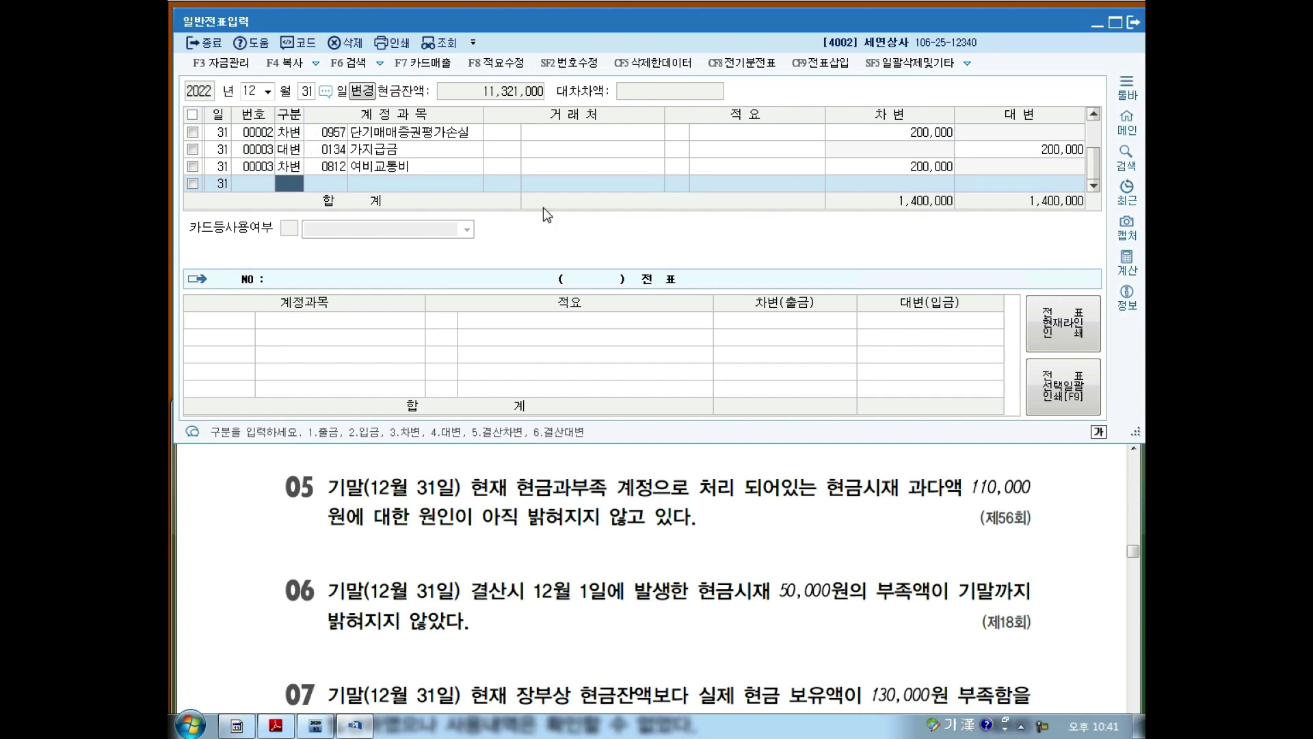
# Mark "현재", the 현금과부족 account wording and the 110,000원 cash excess in question 05 with the pen
pyautogui.moveTo(520, 501); pyautogui.dragTo(659, 502)
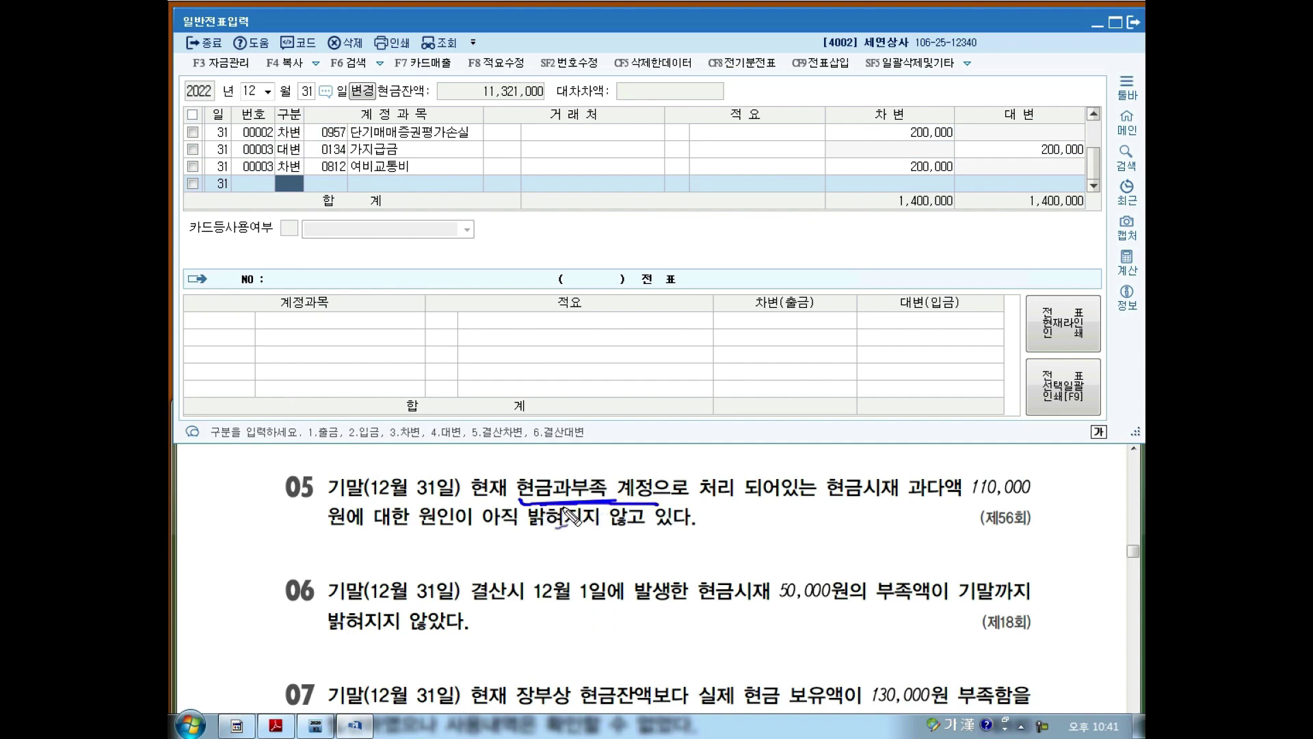
pyautogui.moveTo(510, 519)
pyautogui.mouseDown()
pyautogui.moveTo(520, 500)
pyautogui.moveTo(825, 502)
pyautogui.mouseUp()
pyautogui.moveTo(833, 457); pyautogui.dragTo(811, 513)
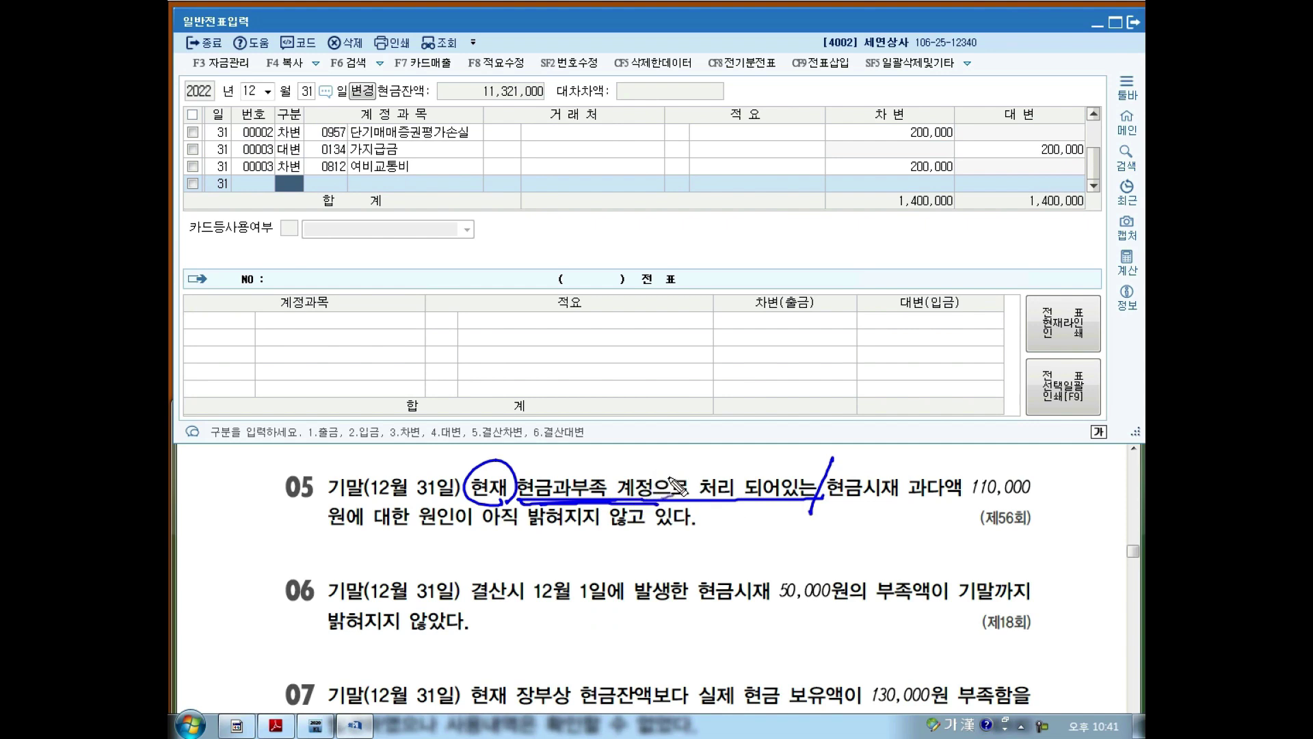
pyautogui.moveTo(836, 503); pyautogui.dragTo(1014, 503)
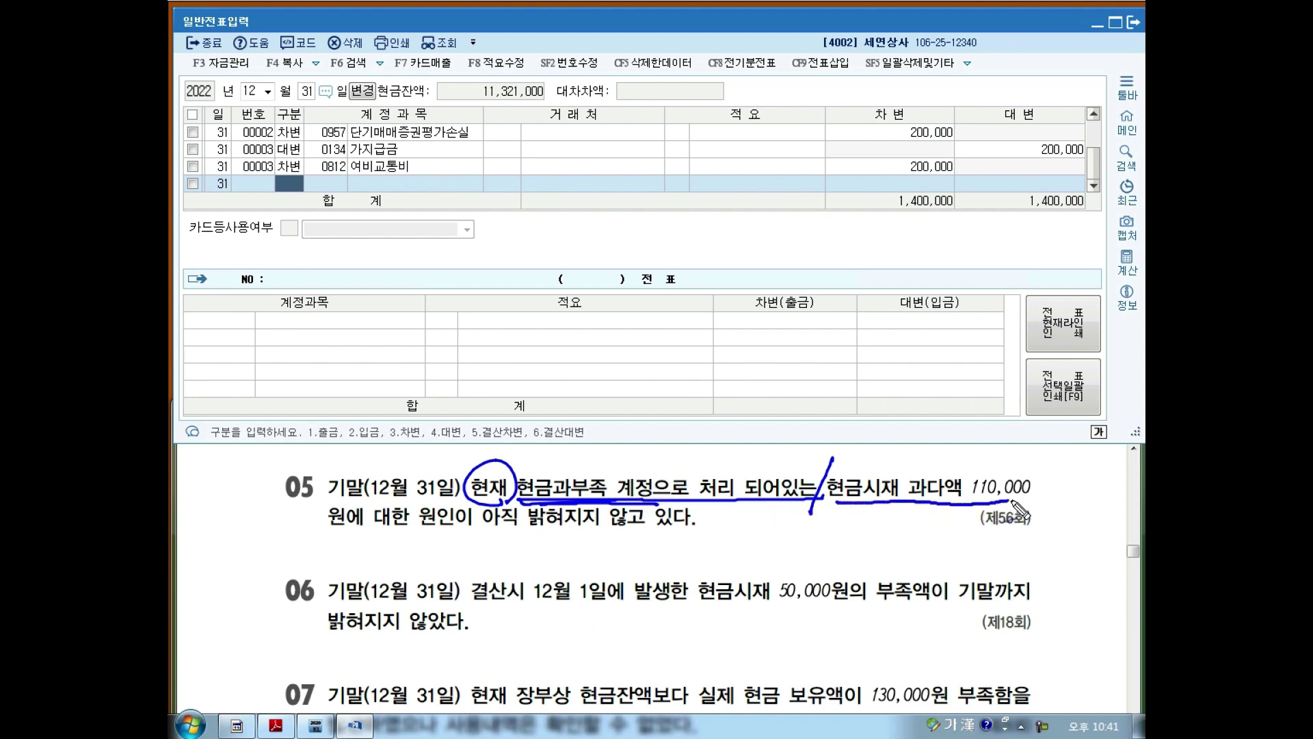
pyautogui.moveTo(506, 541); pyautogui.dragTo(517, 539)
pyautogui.moveTo(332, 528); pyautogui.dragTo(360, 529)
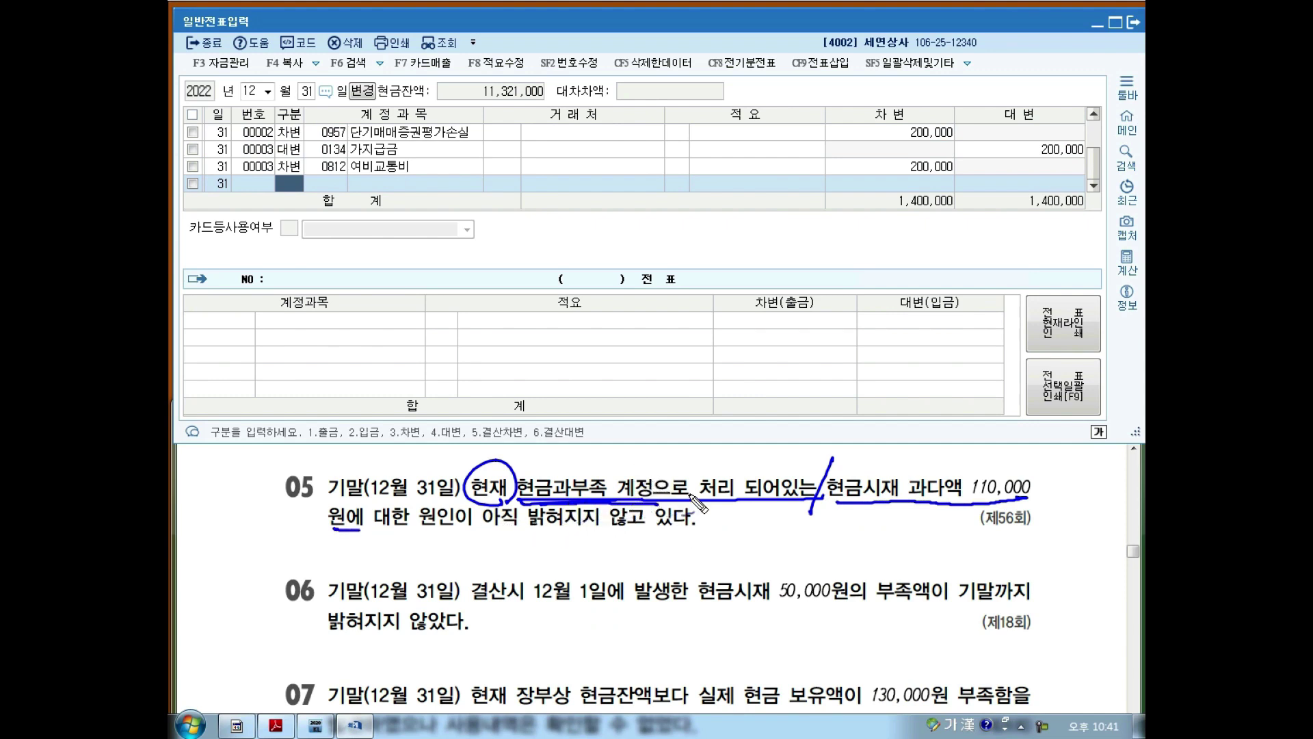
# Circle 현금시재 in question 05, sketch its 현금 and 현금과부족 entry of 110,000 with the 잡이익 transfer, and clear the pen marks
pyautogui.moveTo(896, 507)
pyautogui.mouseDown()
pyautogui.moveTo(910, 479)
pyautogui.moveTo(938, 507)
pyautogui.moveTo(960, 505)
pyautogui.mouseUp()
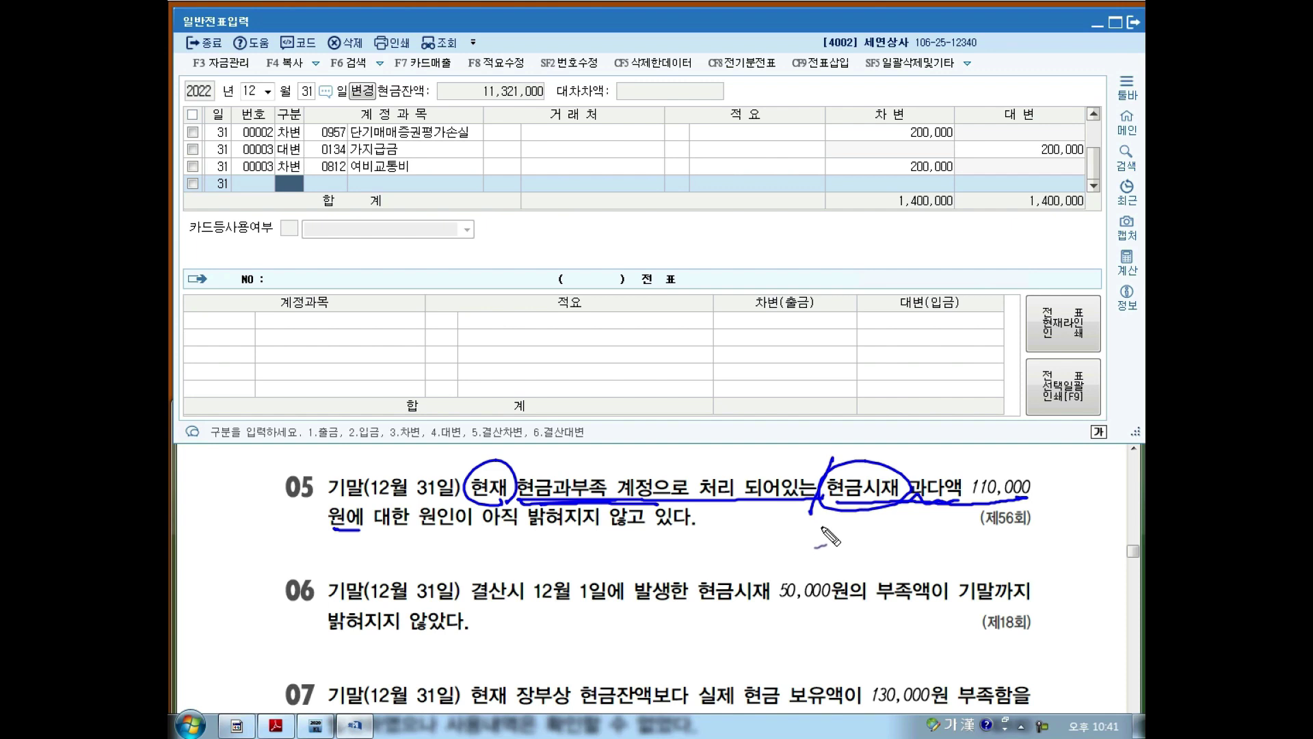
pyautogui.moveTo(489, 400)
pyautogui.mouseDown()
pyautogui.moveTo(499, 434)
pyautogui.moveTo(571, 411)
pyautogui.moveTo(736, 428)
pyautogui.moveTo(892, 422)
pyautogui.moveTo(863, 418)
pyautogui.mouseUp()
pyautogui.moveTo(524, 525); pyautogui.dragTo(629, 521)
pyautogui.moveTo(753, 443)
pyautogui.mouseDown()
pyautogui.moveTo(720, 389)
pyautogui.moveTo(756, 452)
pyautogui.moveTo(719, 441)
pyautogui.moveTo(585, 555)
pyautogui.moveTo(530, 578)
pyautogui.moveTo(547, 569)
pyautogui.mouseUp()
pyautogui.moveTo(641, 539)
pyautogui.mouseDown()
pyautogui.moveTo(641, 588)
pyautogui.moveTo(883, 580)
pyautogui.moveTo(831, 527)
pyautogui.moveTo(655, 532)
pyautogui.moveTo(722, 568)
pyautogui.moveTo(779, 568)
pyautogui.moveTo(765, 578)
pyautogui.mouseUp()
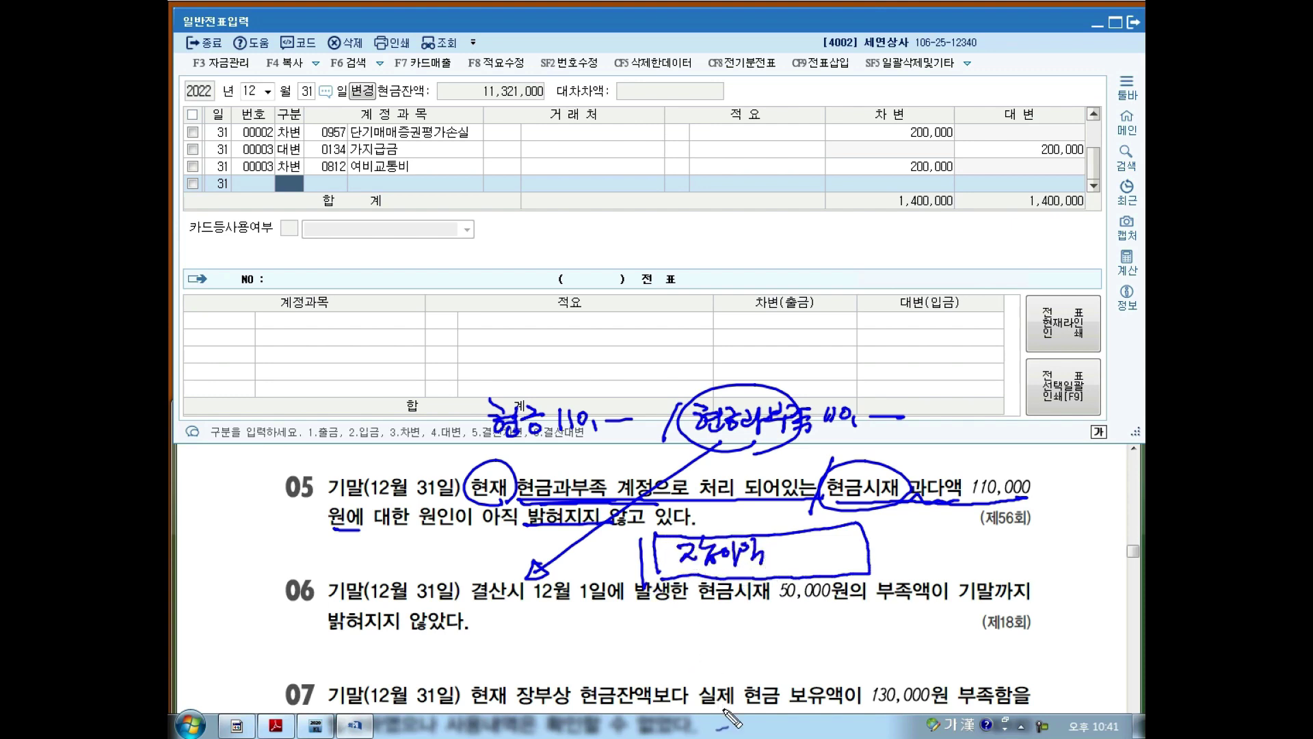
pyautogui.press('Escape')
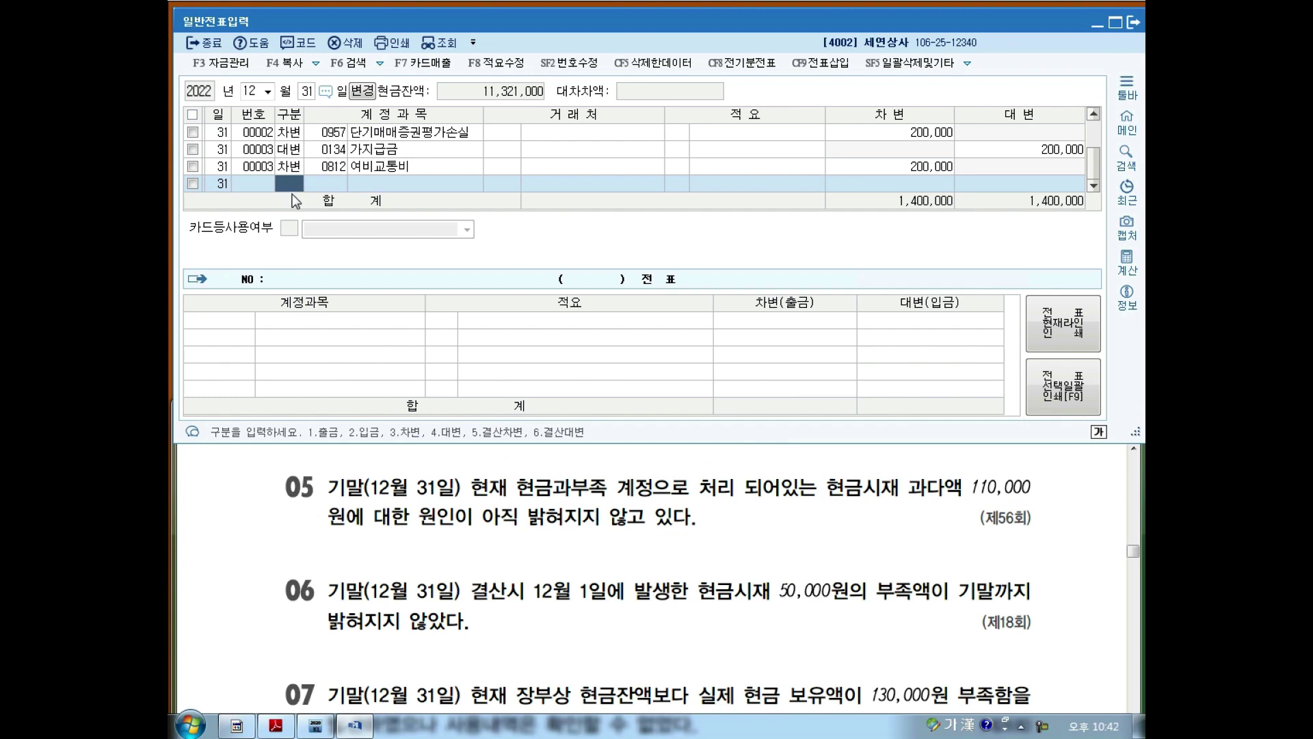
# Enter a December 31 debit line for account 141 현금과부족 with 110,000
pyautogui.write('3')
pyautogui.press('Return')
pyautogui.write('0141')
pyautogui.press('Return')
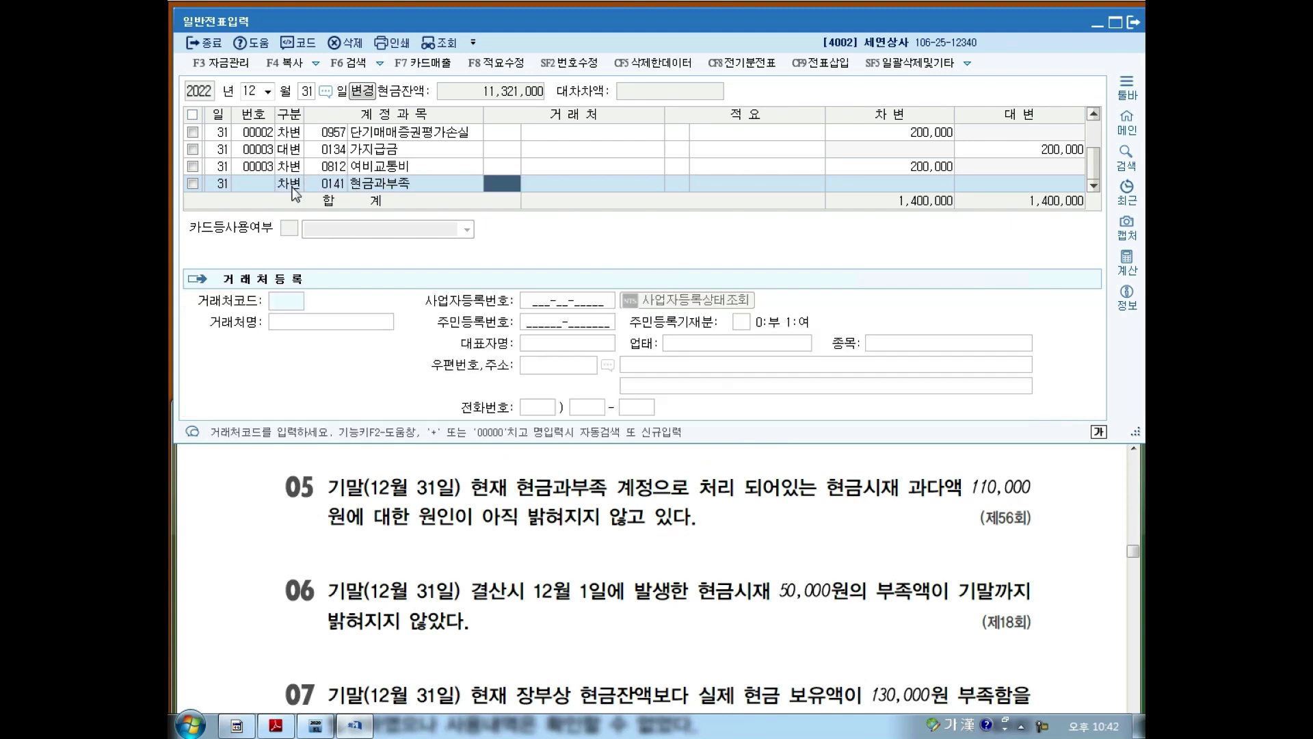
pyautogui.press('Return')
pyautogui.press('Return')
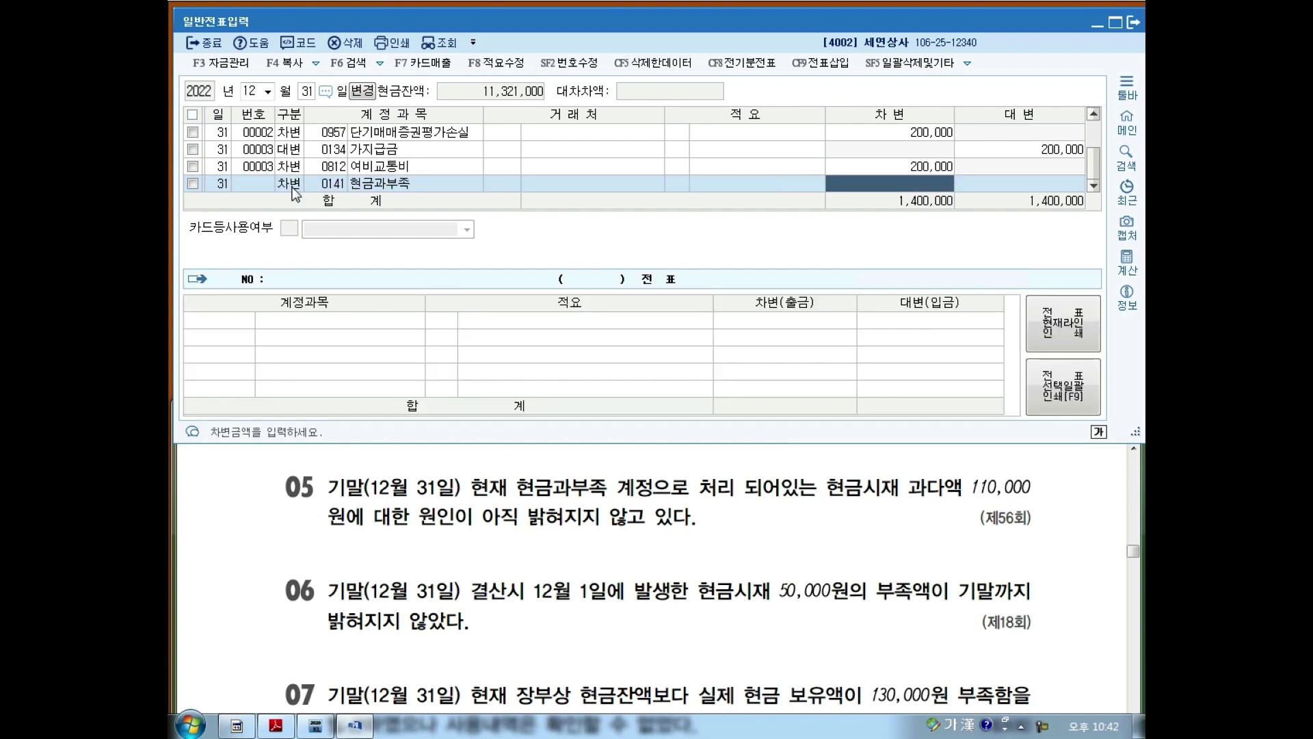
pyautogui.write('110')
pyautogui.press('Return')
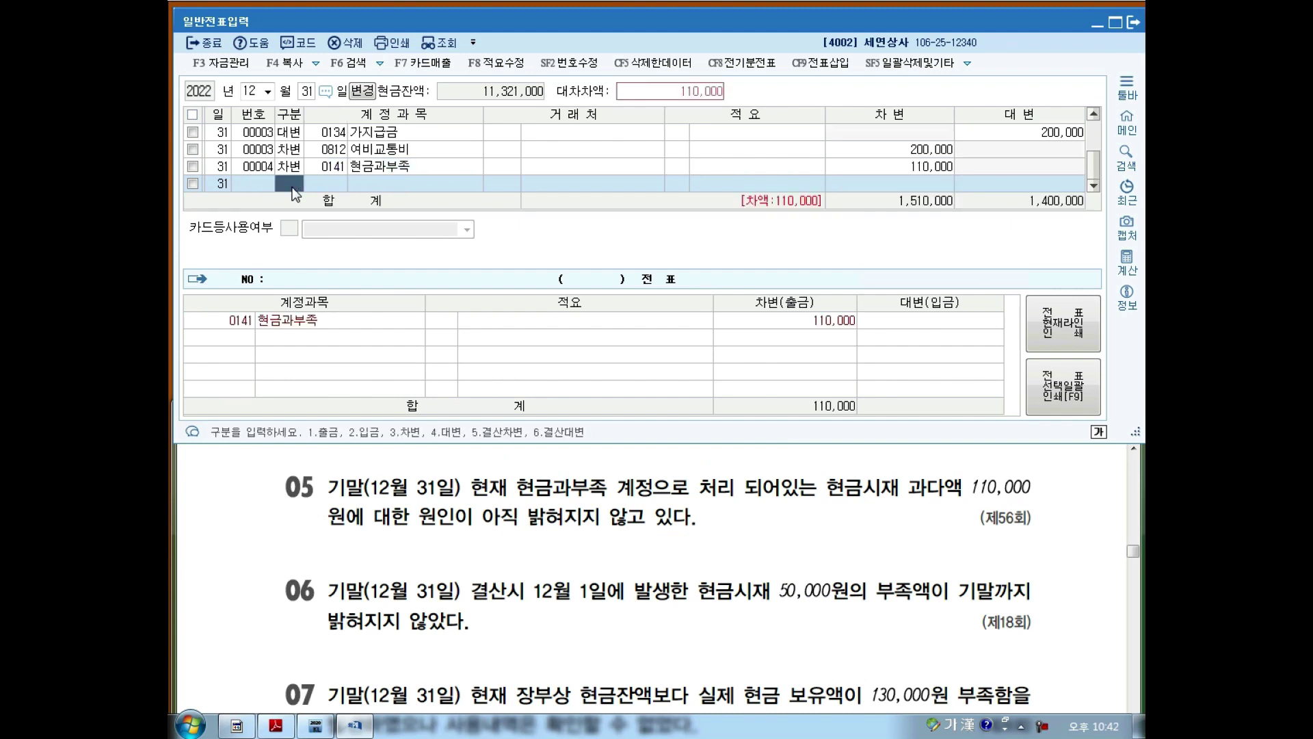
# Balance the question 05 voucher with a credit line for account 930 잡이익 of 110,000
pyautogui.write('4')
pyautogui.press('Return')
pyautogui.write('0')
pyautogui.press('Return')
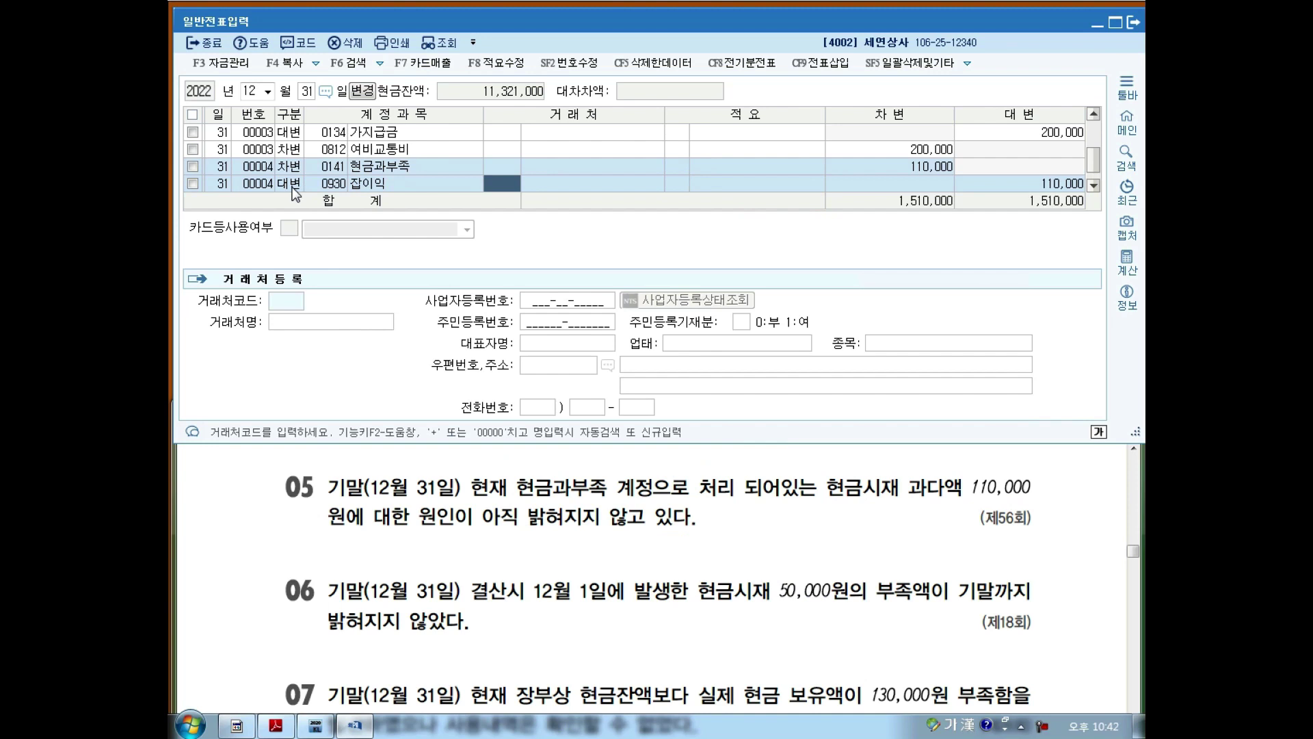
pyautogui.press('Return')
pyautogui.press('Return')
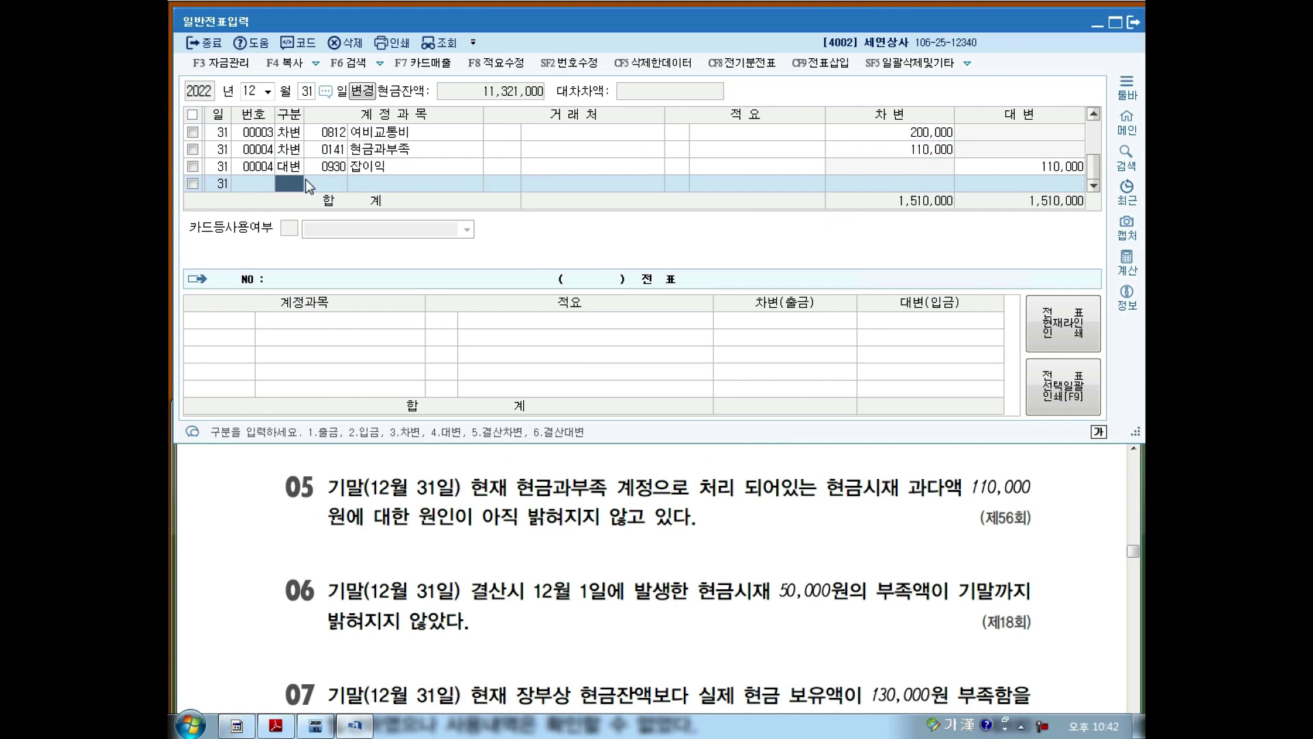
# Mark question 06's December 1 shortage of 50,000원, check and mark the December 1 현금과부족 voucher, and return the entry date to December 31
pyautogui.moveTo(535, 623)
pyautogui.mouseDown()
pyautogui.moveTo(597, 608)
pyautogui.moveTo(927, 605)
pyautogui.moveTo(934, 576)
pyautogui.moveTo(544, 567)
pyautogui.moveTo(534, 606)
pyautogui.mouseUp()
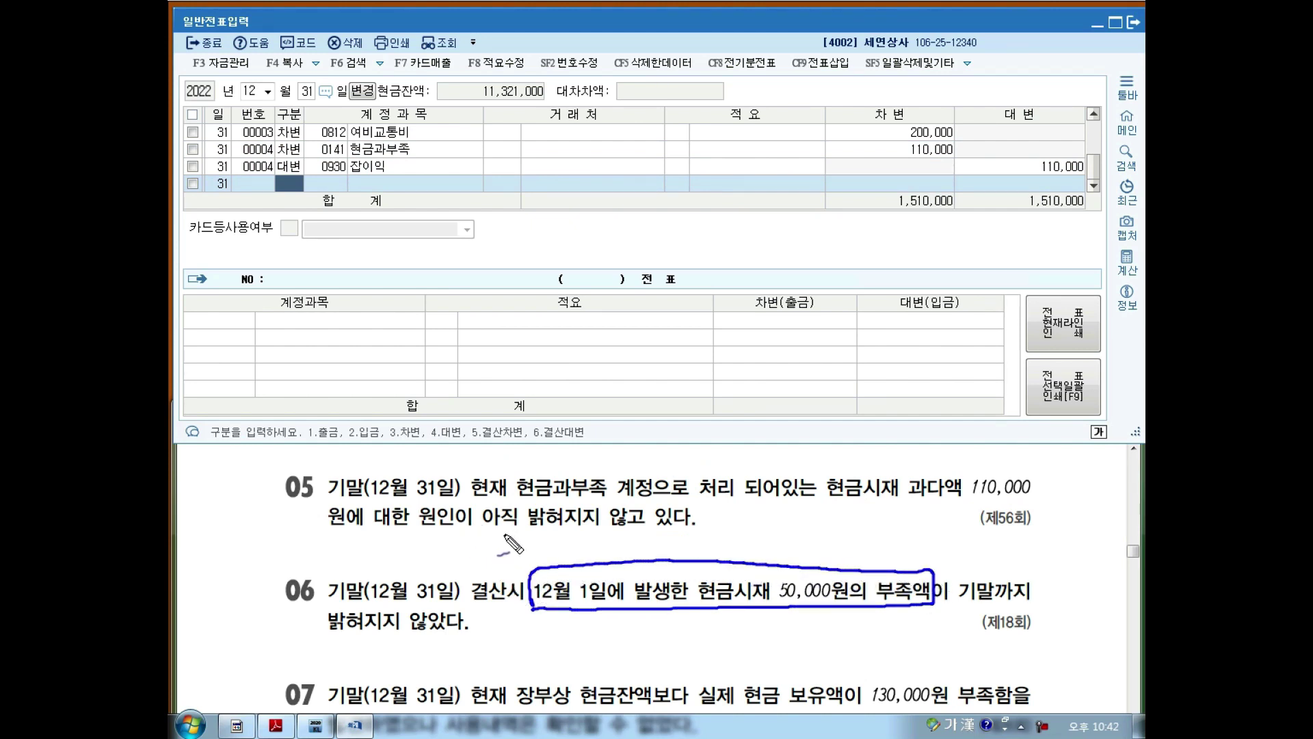
pyautogui.press('Escape')
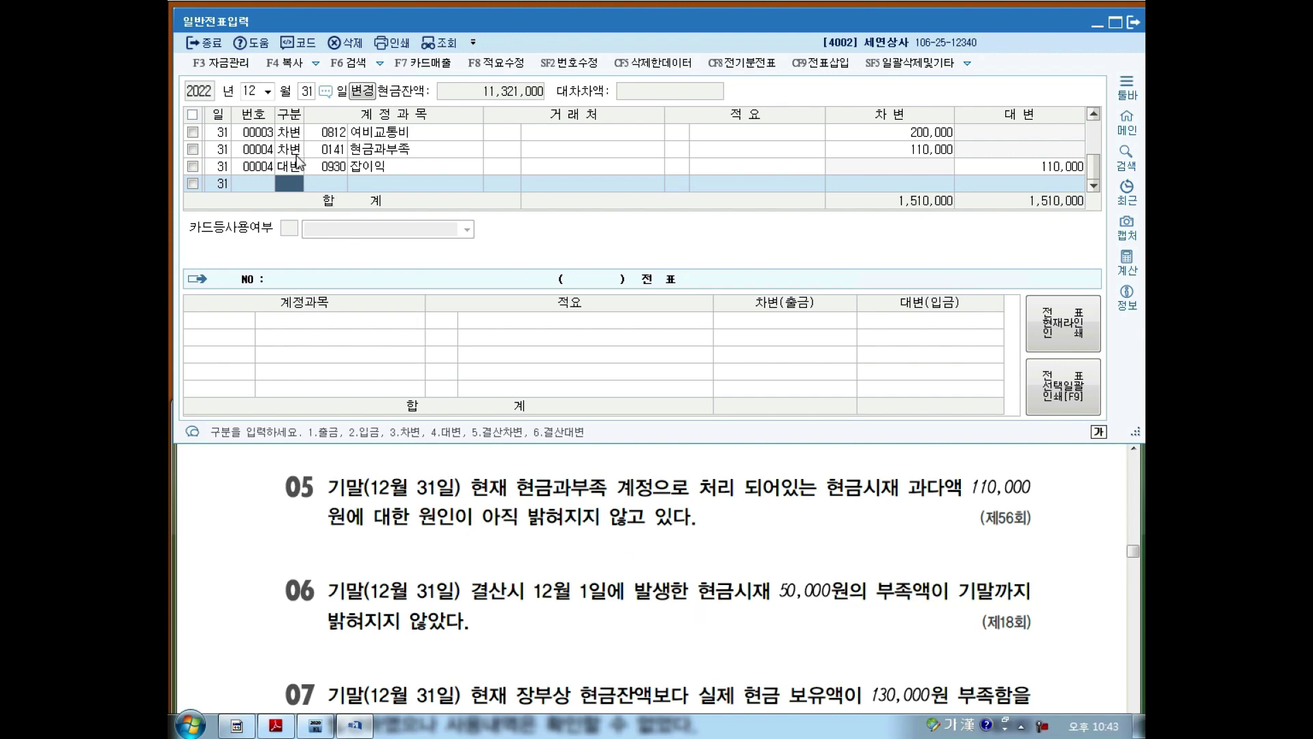
pyautogui.click(306, 91)
pyautogui.write('1')
pyautogui.press('Return')
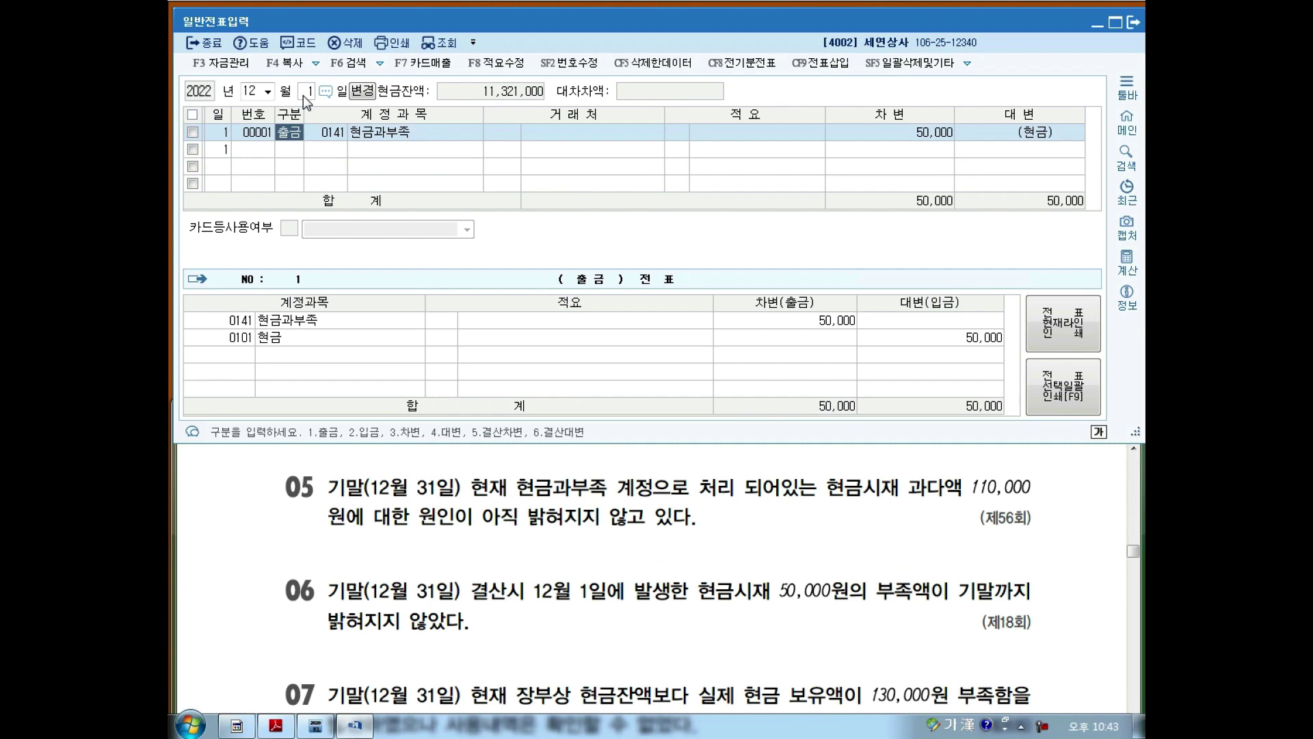
pyautogui.moveTo(847, 336)
pyautogui.mouseDown()
pyautogui.moveTo(883, 388)
pyautogui.moveTo(959, 444)
pyautogui.mouseUp()
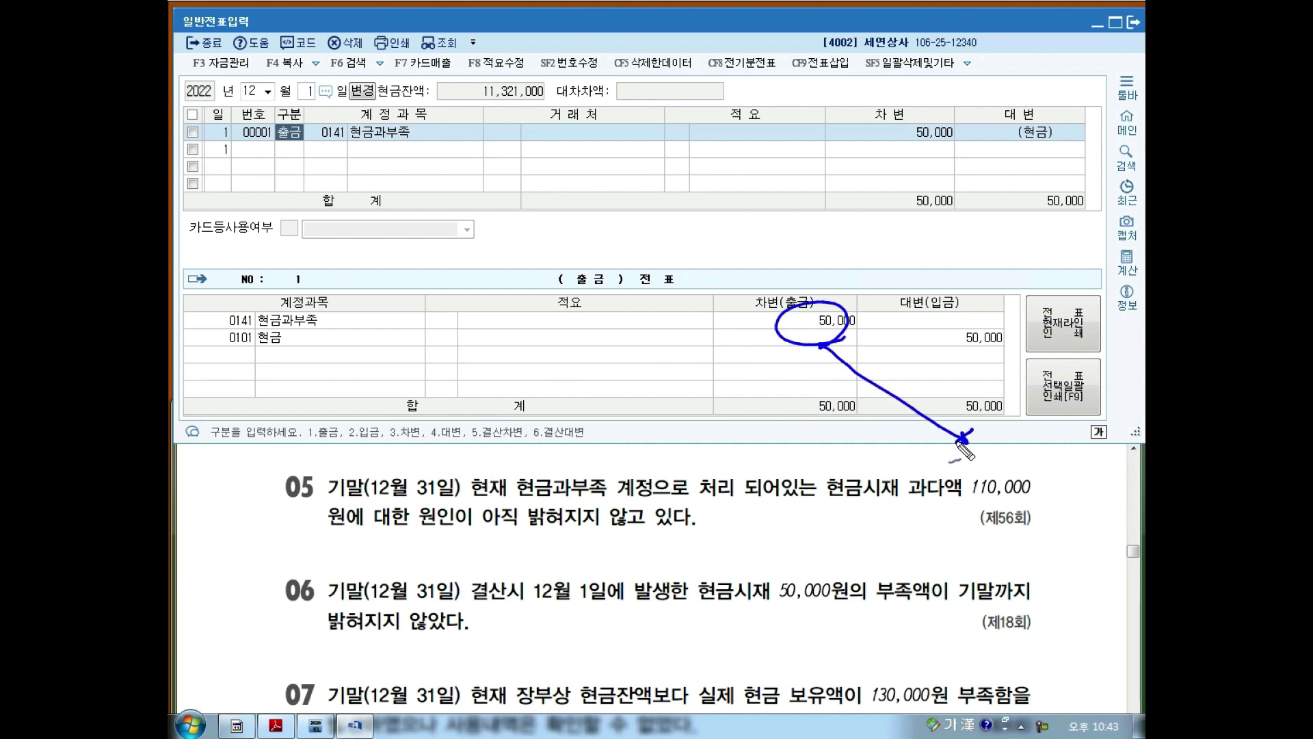
pyautogui.press('Escape')
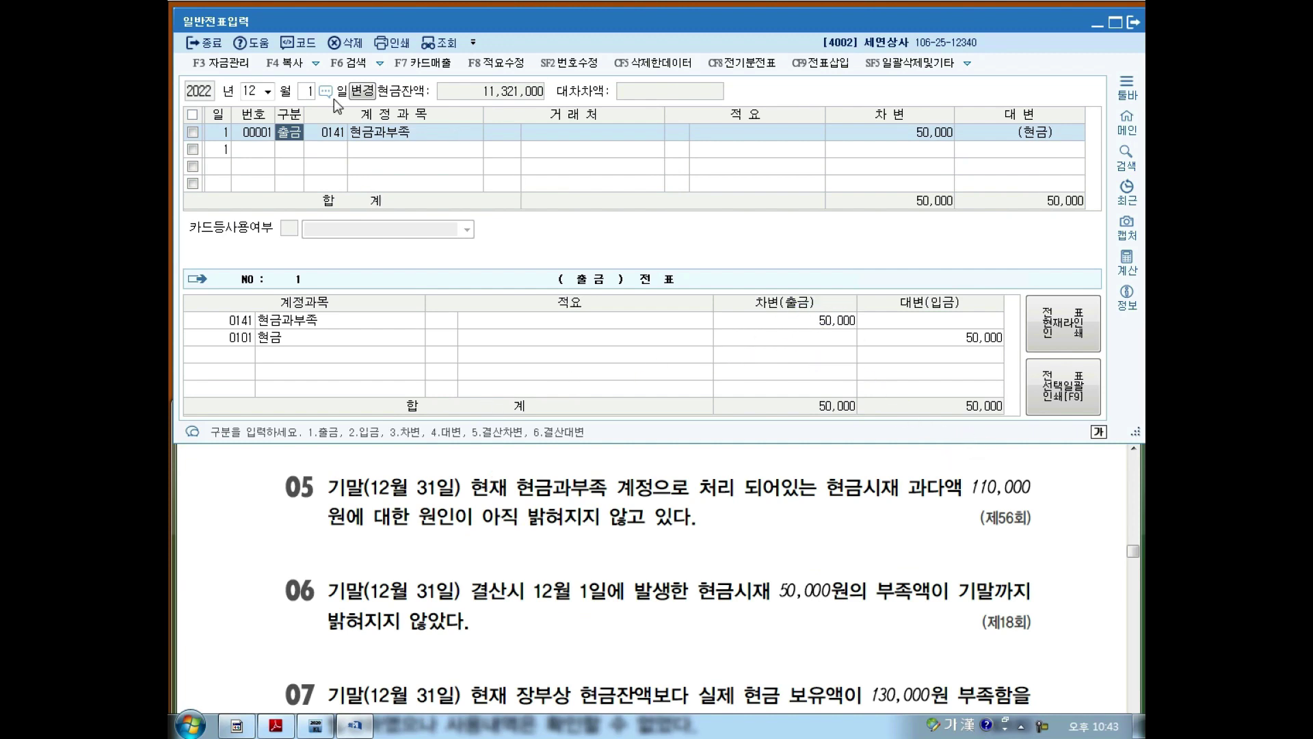
pyautogui.write('31')
pyautogui.press('Return')
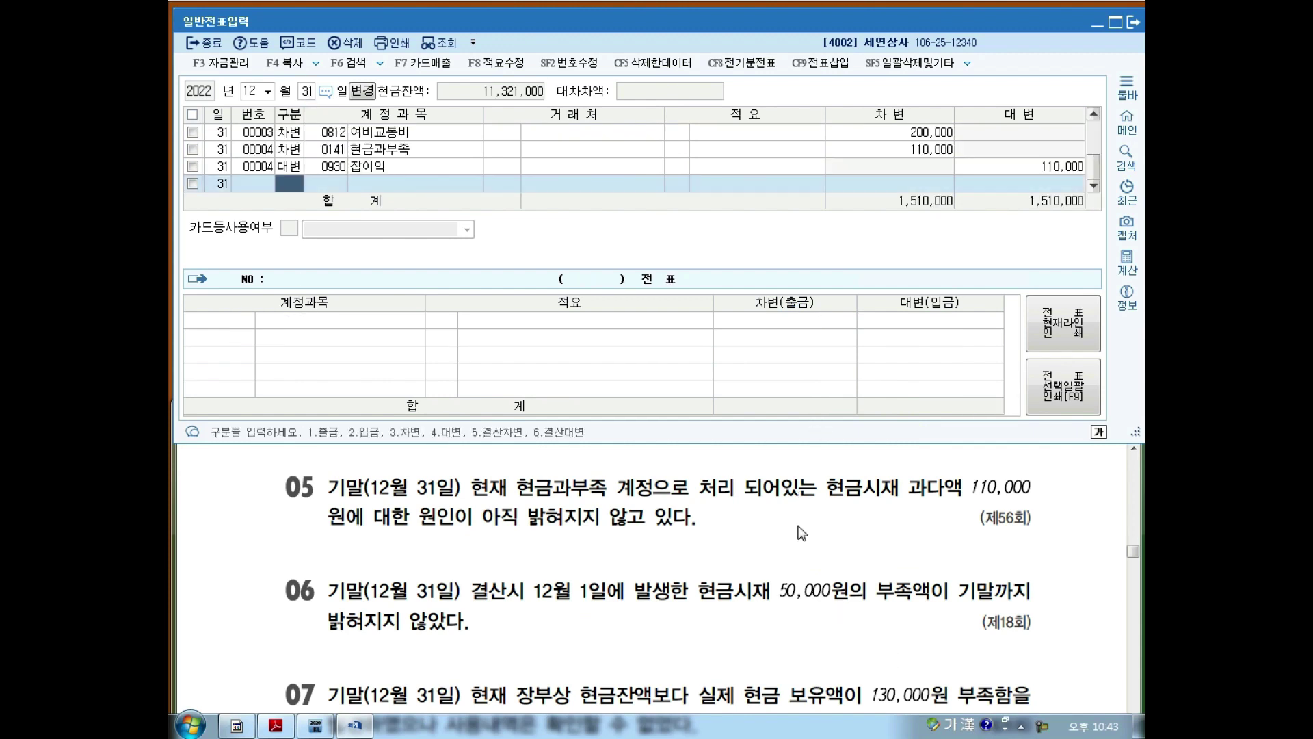
# Sketch question 06's 현금과부족 and 현금 entry with the pen, show its transfer to 잡손실, and clear the marks
pyautogui.moveTo(710, 602)
pyautogui.mouseDown()
pyautogui.moveTo(756, 603)
pyautogui.moveTo(736, 623)
pyautogui.moveTo(776, 628)
pyautogui.mouseUp()
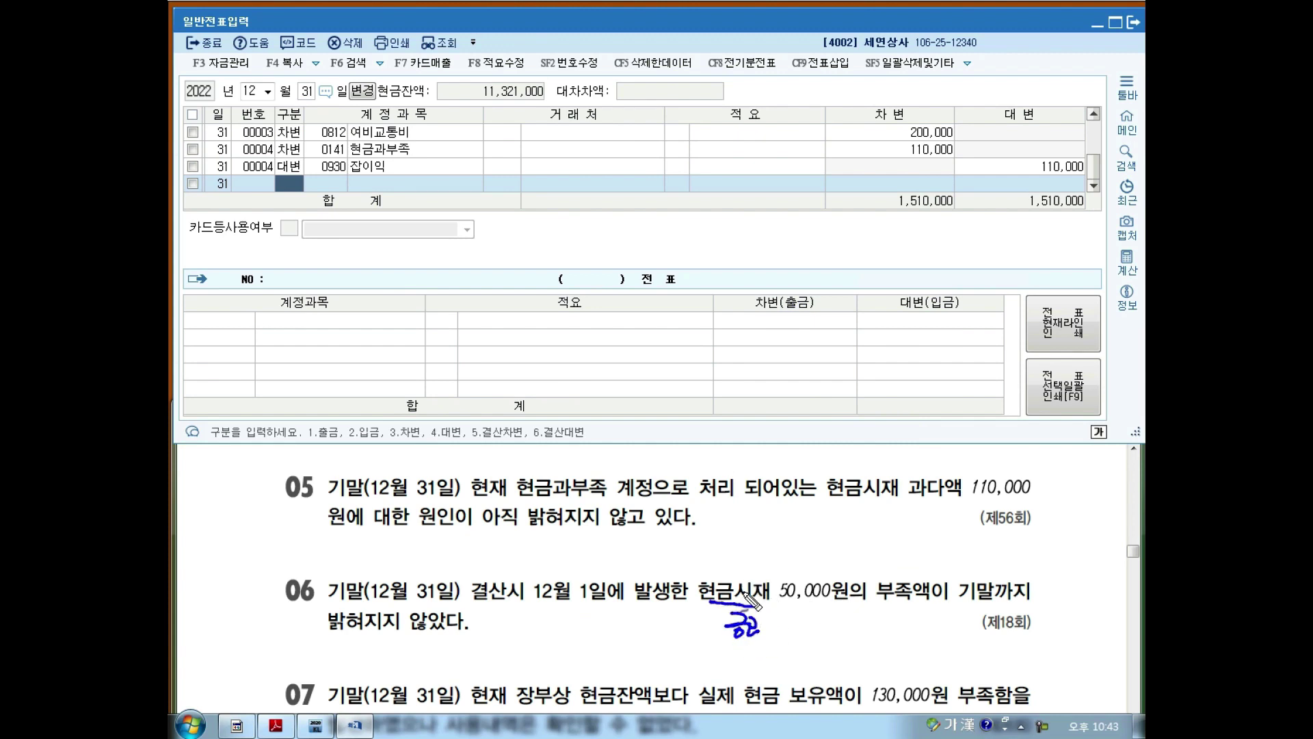
pyautogui.moveTo(767, 516)
pyautogui.mouseDown()
pyautogui.moveTo(765, 565)
pyautogui.moveTo(893, 545)
pyautogui.mouseUp()
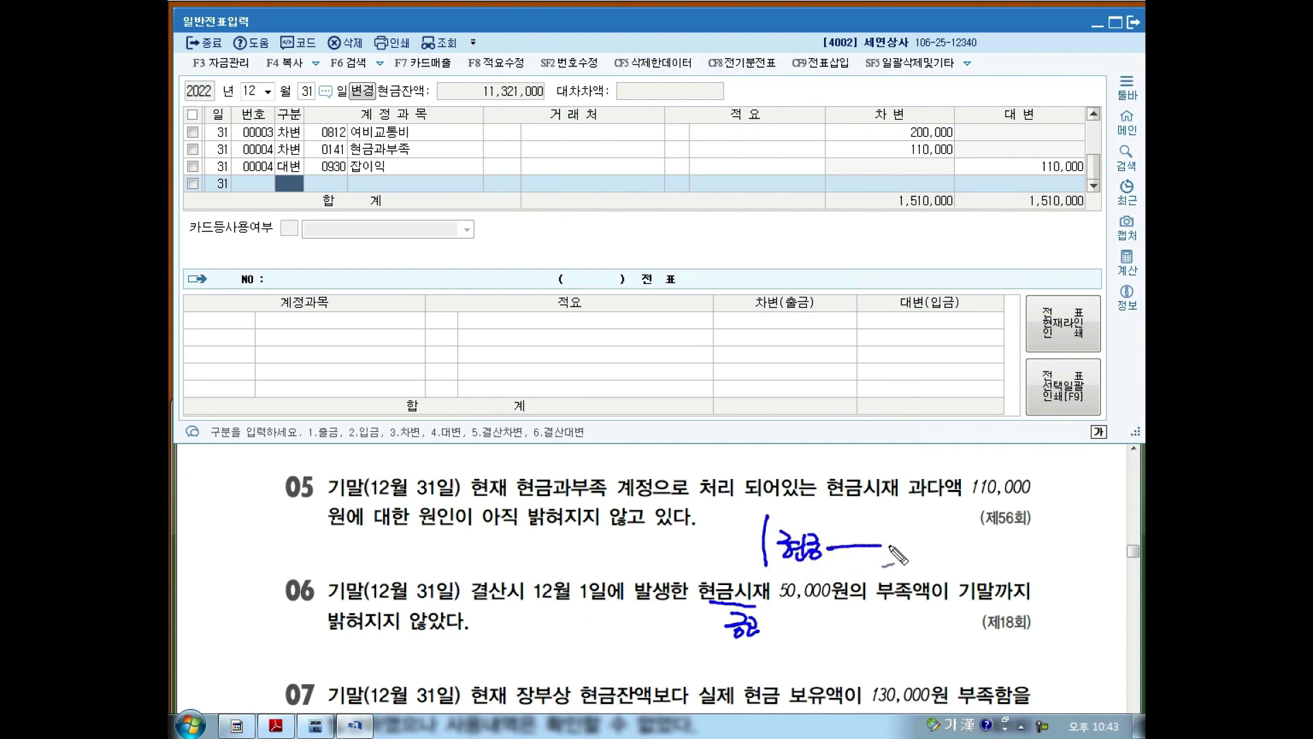
pyautogui.moveTo(592, 515)
pyautogui.mouseDown()
pyautogui.moveTo(624, 560)
pyautogui.moveTo(708, 540)
pyautogui.moveTo(697, 582)
pyautogui.mouseUp()
pyautogui.moveTo(586, 563)
pyautogui.mouseDown()
pyautogui.moveTo(737, 566)
pyautogui.moveTo(664, 578)
pyautogui.moveTo(893, 657)
pyautogui.mouseUp()
pyautogui.moveTo(677, 606); pyautogui.dragTo(679, 673)
pyautogui.moveTo(483, 659); pyautogui.dragTo(649, 661)
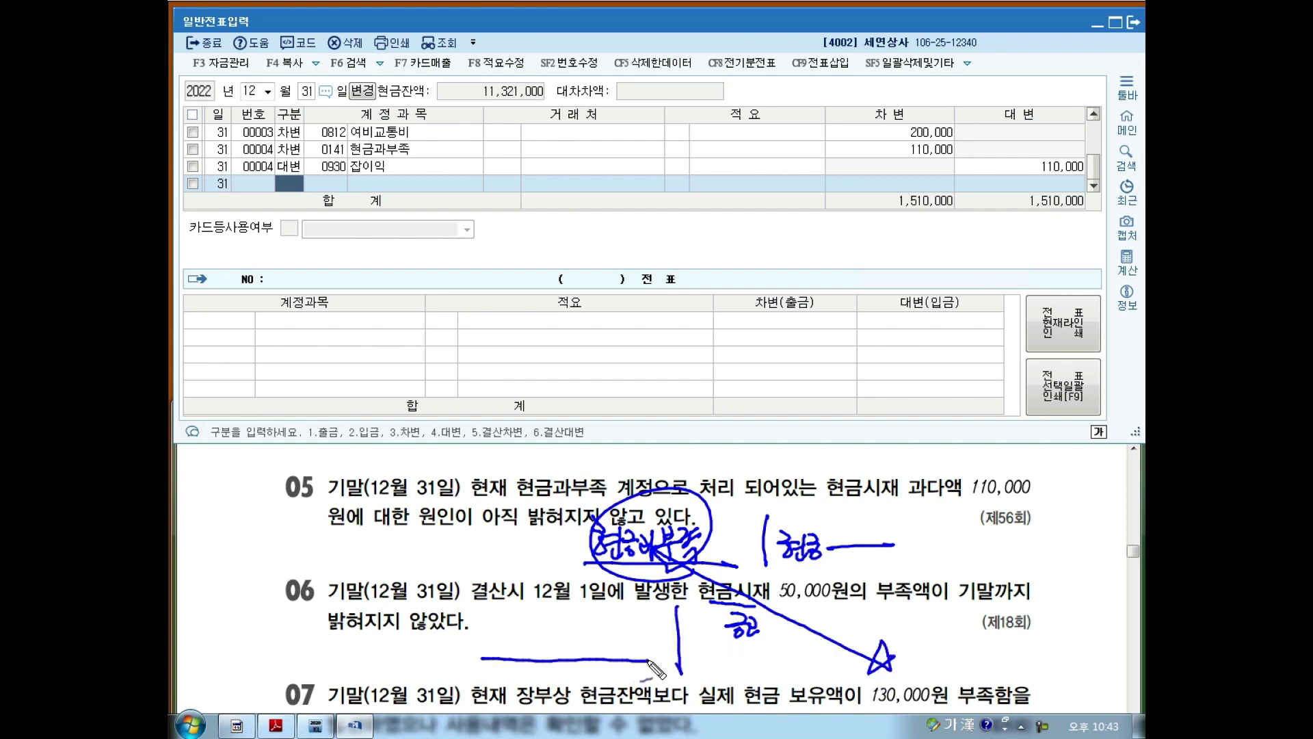
pyautogui.moveTo(498, 619)
pyautogui.mouseDown()
pyautogui.moveTo(520, 640)
pyautogui.moveTo(541, 615)
pyautogui.moveTo(547, 628)
pyautogui.moveTo(572, 621)
pyautogui.moveTo(586, 643)
pyautogui.mouseUp()
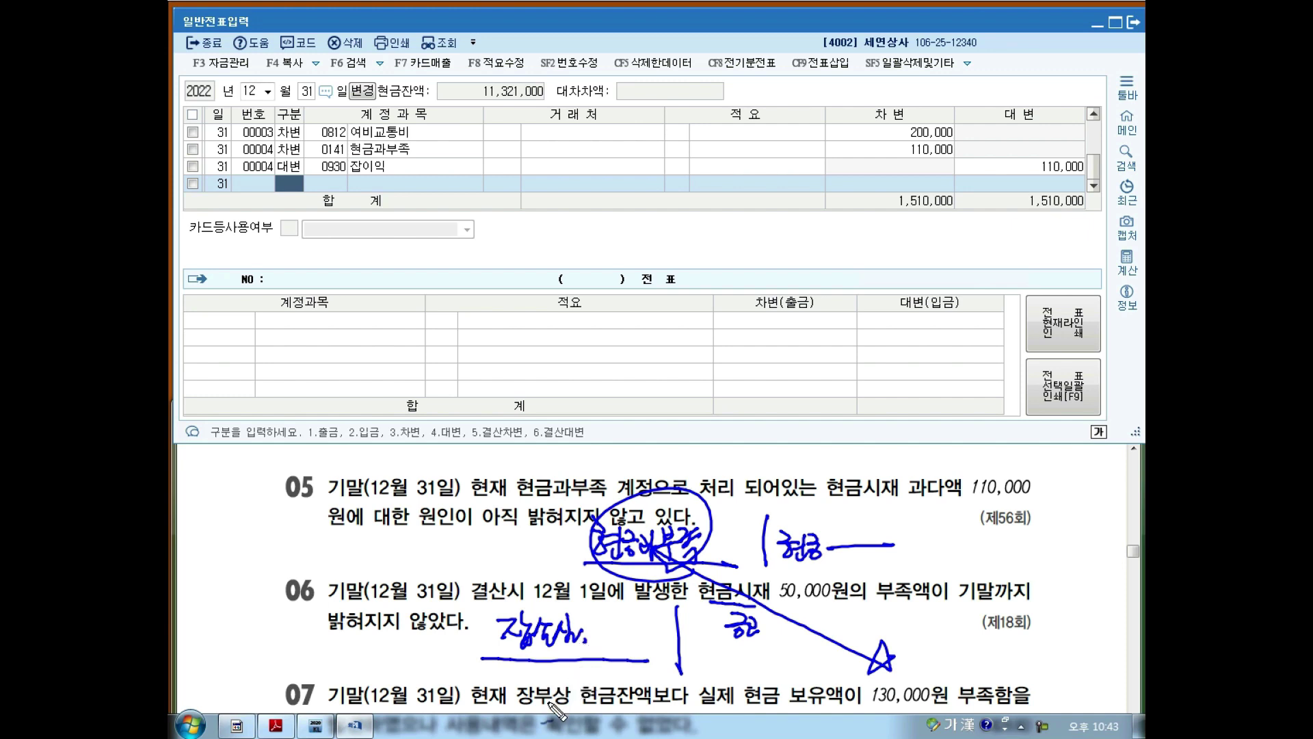
pyautogui.press('Escape')
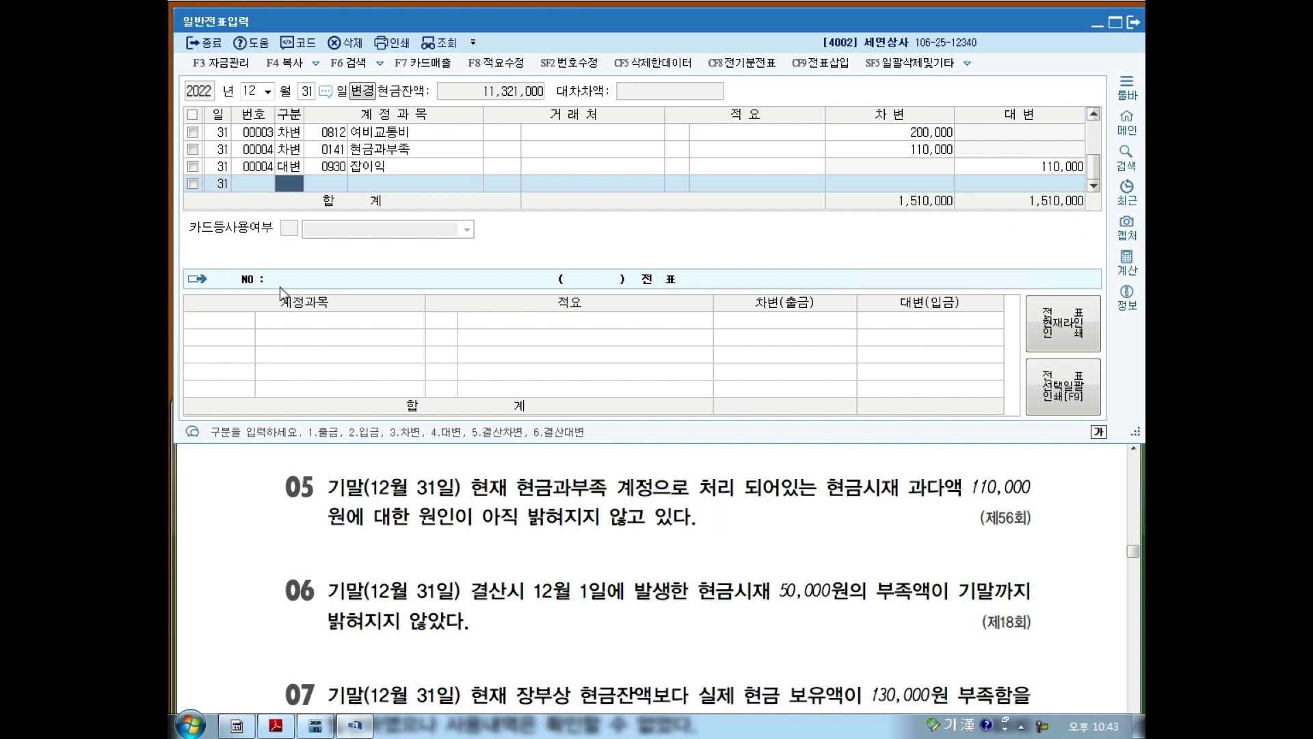
# Enter a December 31 credit line for account 141 현금과부족 with 50,000
pyautogui.press('4')
pyautogui.press('Return')
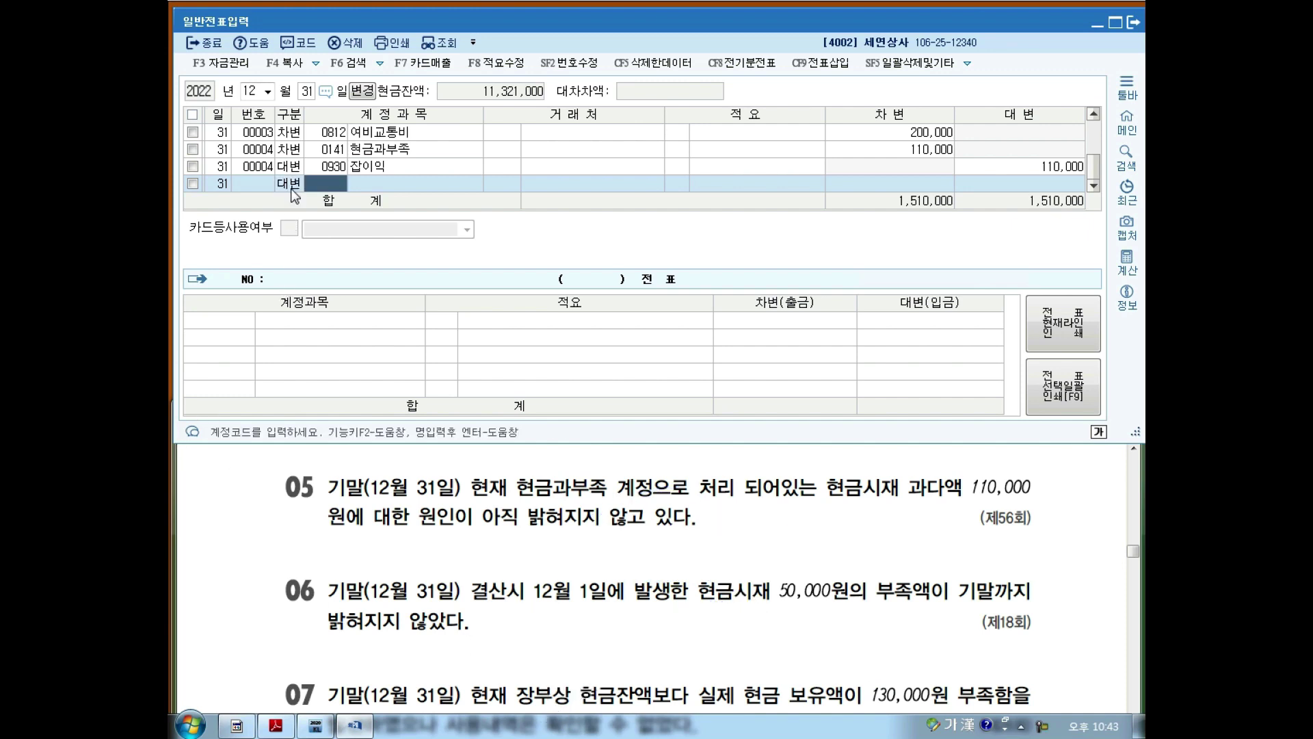
pyautogui.write('0141')
pyautogui.press('Return')
pyautogui.press('Return')
pyautogui.press('Return')
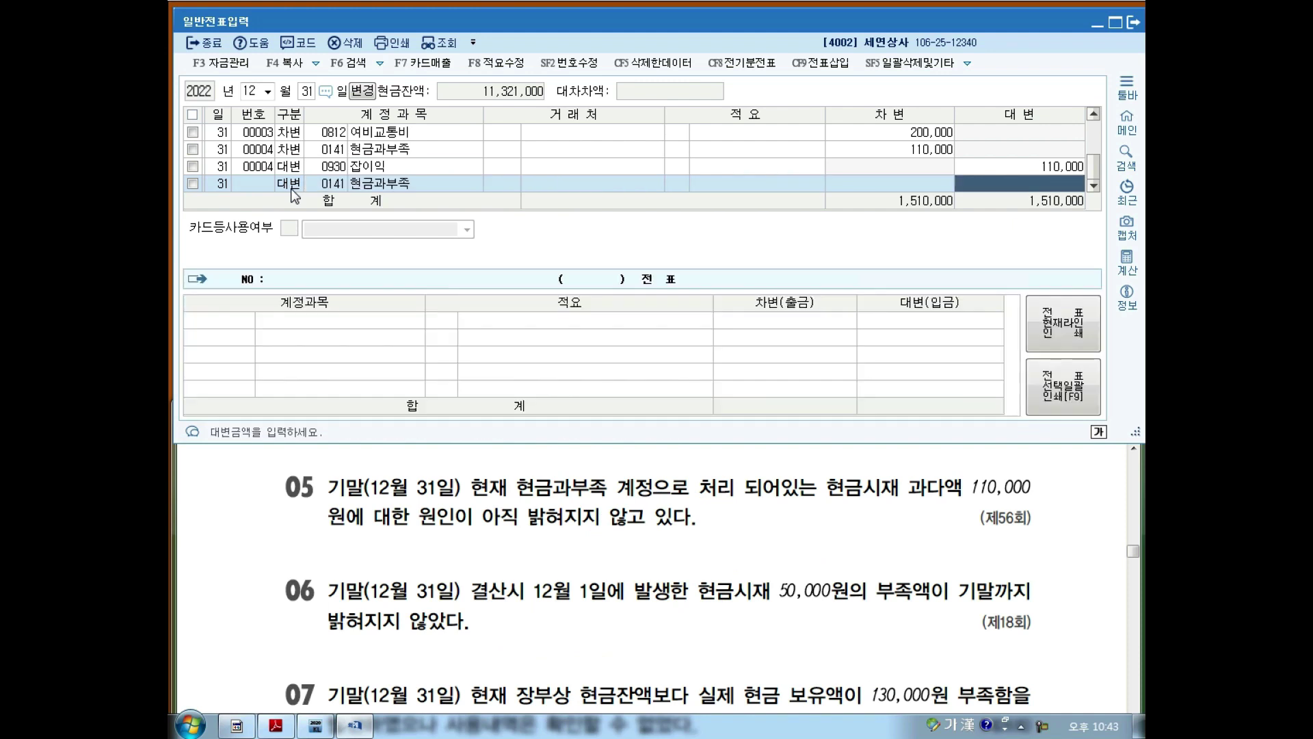
pyautogui.write('50')
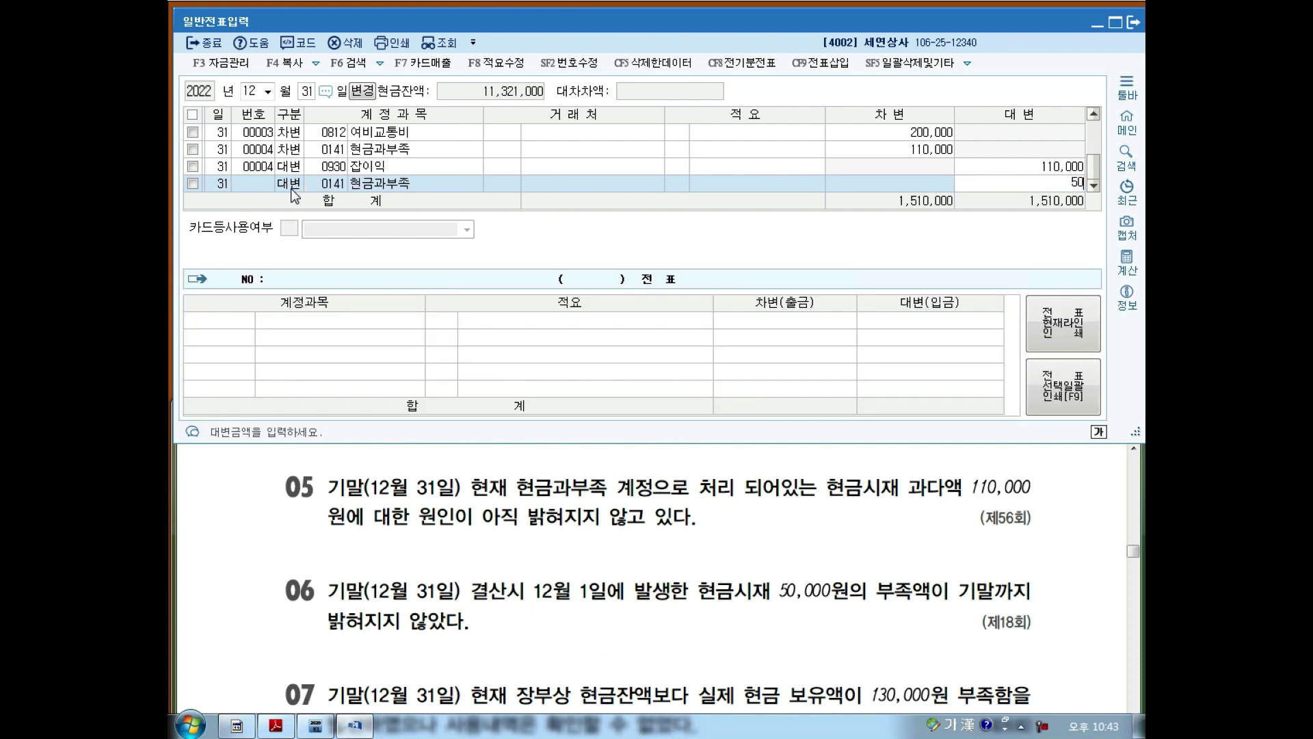
pyautogui.press('Return')
# Balance the question 06 voucher with a debit line for account 980 잡손실 of 50,000
pyautogui.press('3')
pyautogui.press('Return')
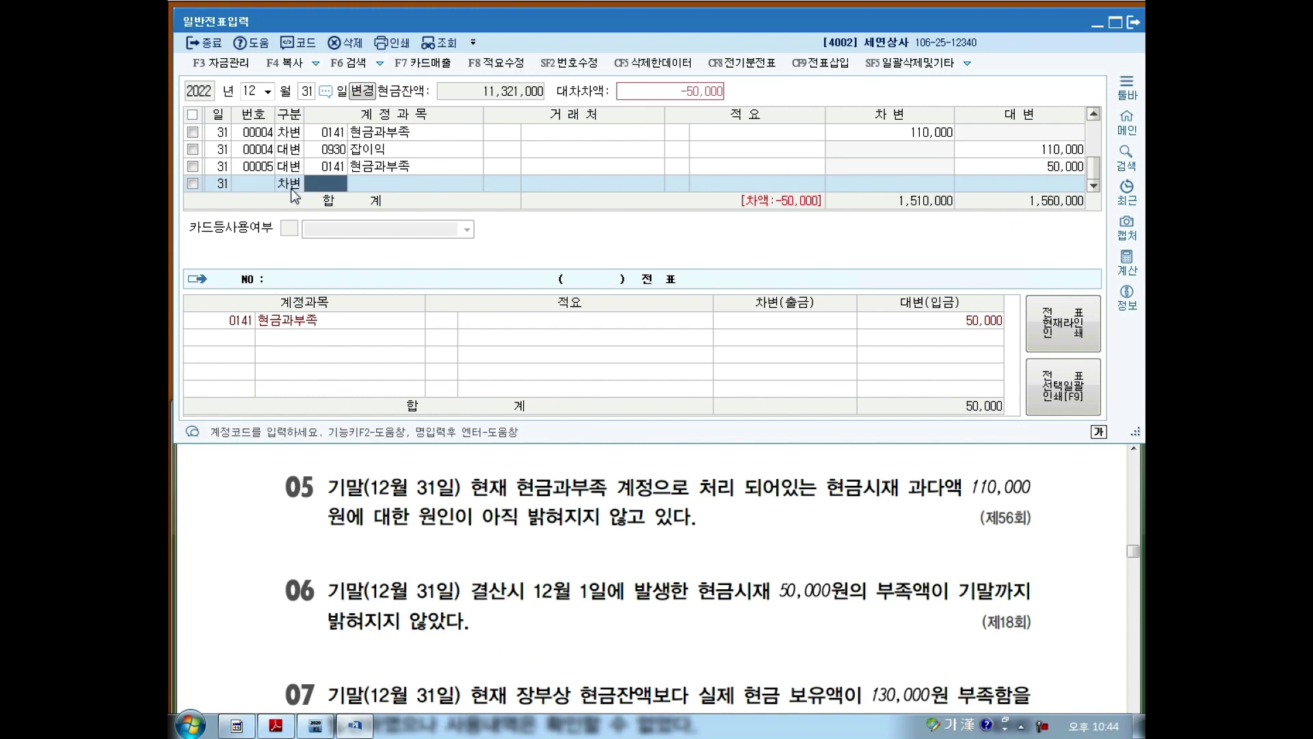
pyautogui.write('980')
pyautogui.press('Return')
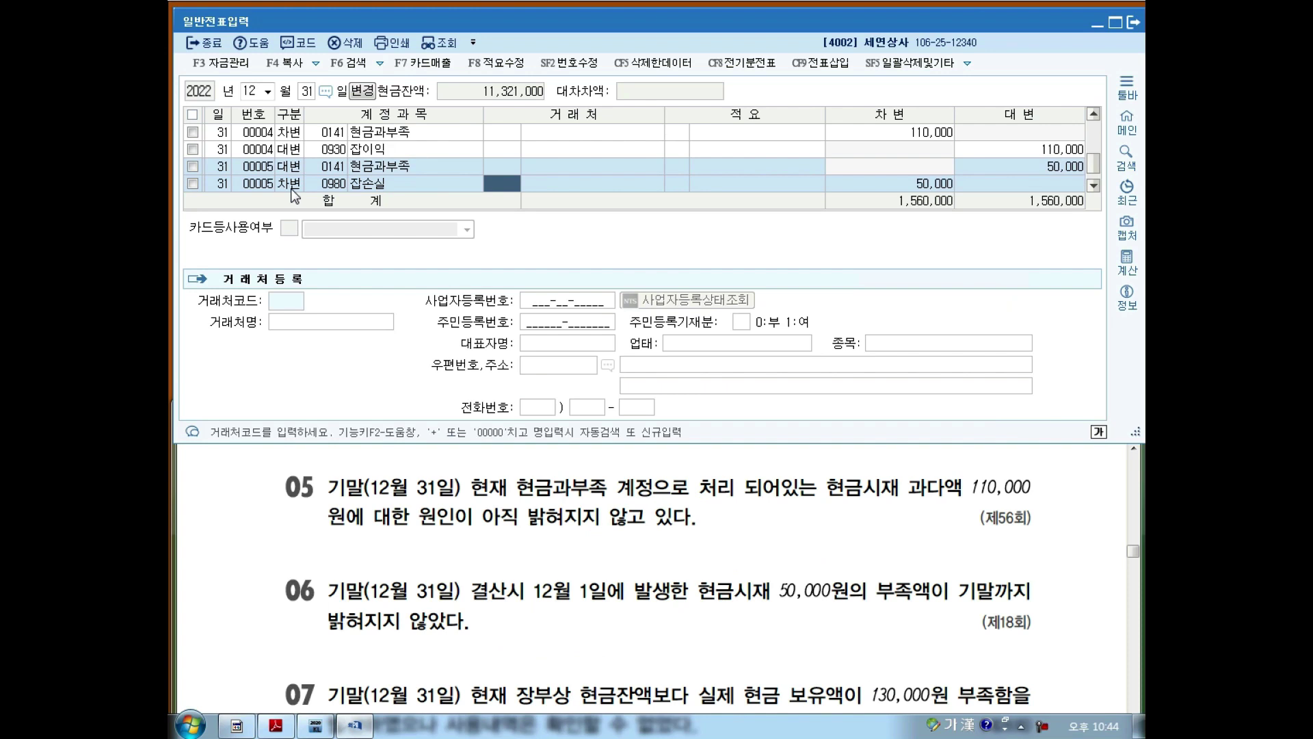
pyautogui.press('Return')
pyautogui.press('Return')
pyautogui.press('Return')
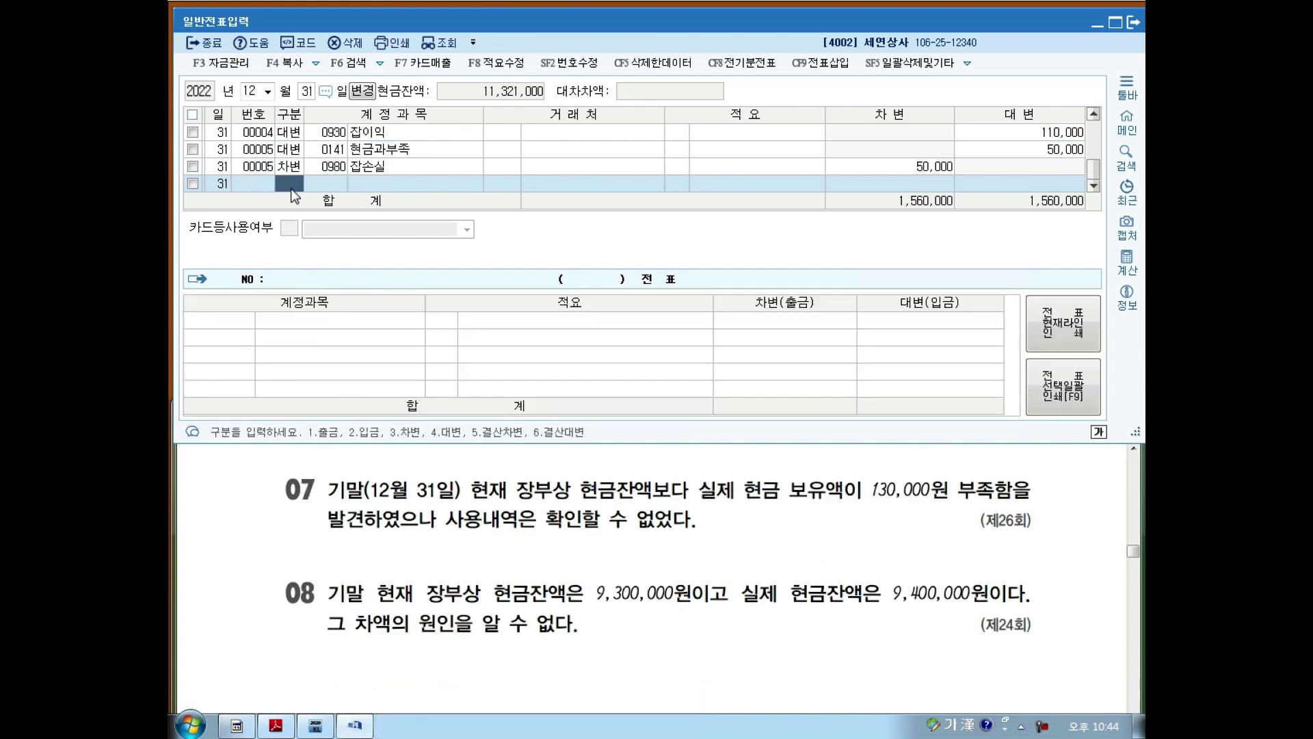
# Mark the book cash, actual cash, 부족, discovery wording and December 31 date in question 07 with the pen
pyautogui.scroll(1, 294, 196)
pyautogui.moveTo(520, 504); pyautogui.dragTo(843, 507)
pyautogui.moveTo(957, 472); pyautogui.dragTo(983, 509)
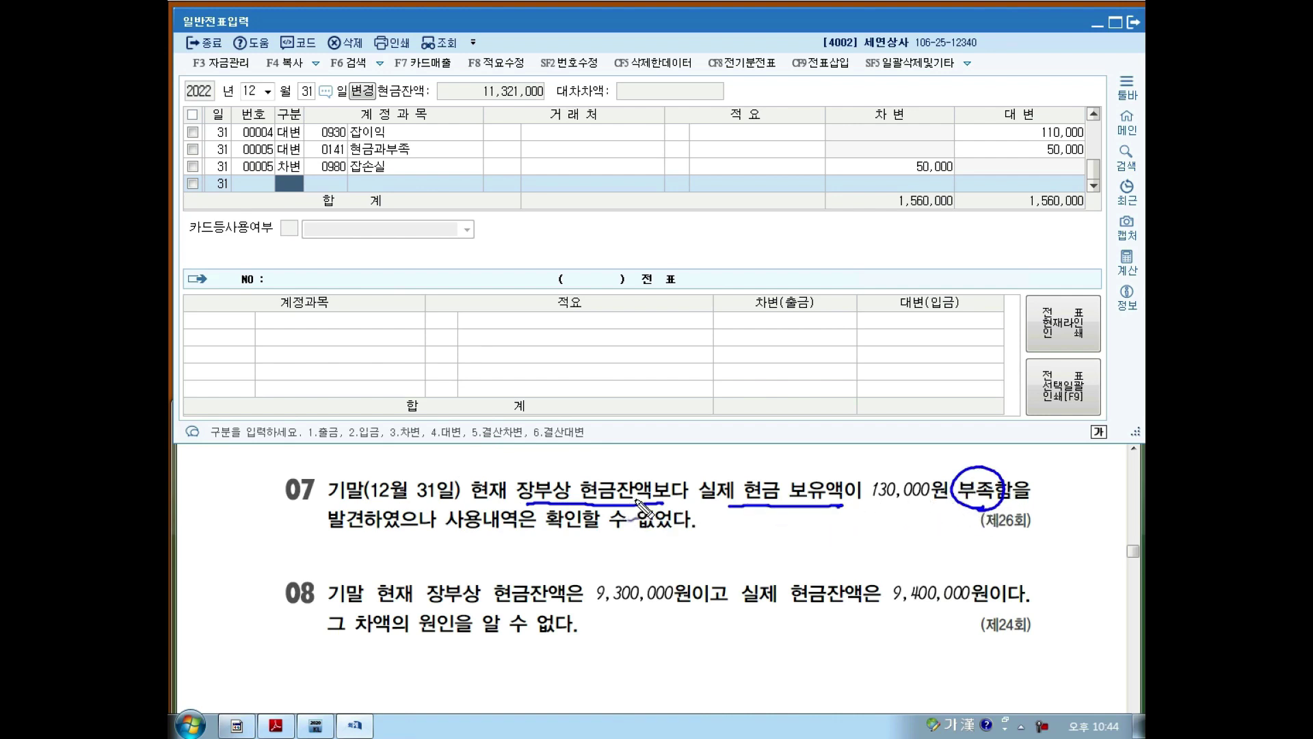
pyautogui.moveTo(672, 453)
pyautogui.mouseDown()
pyautogui.moveTo(694, 503)
pyautogui.moveTo(673, 528)
pyautogui.mouseUp()
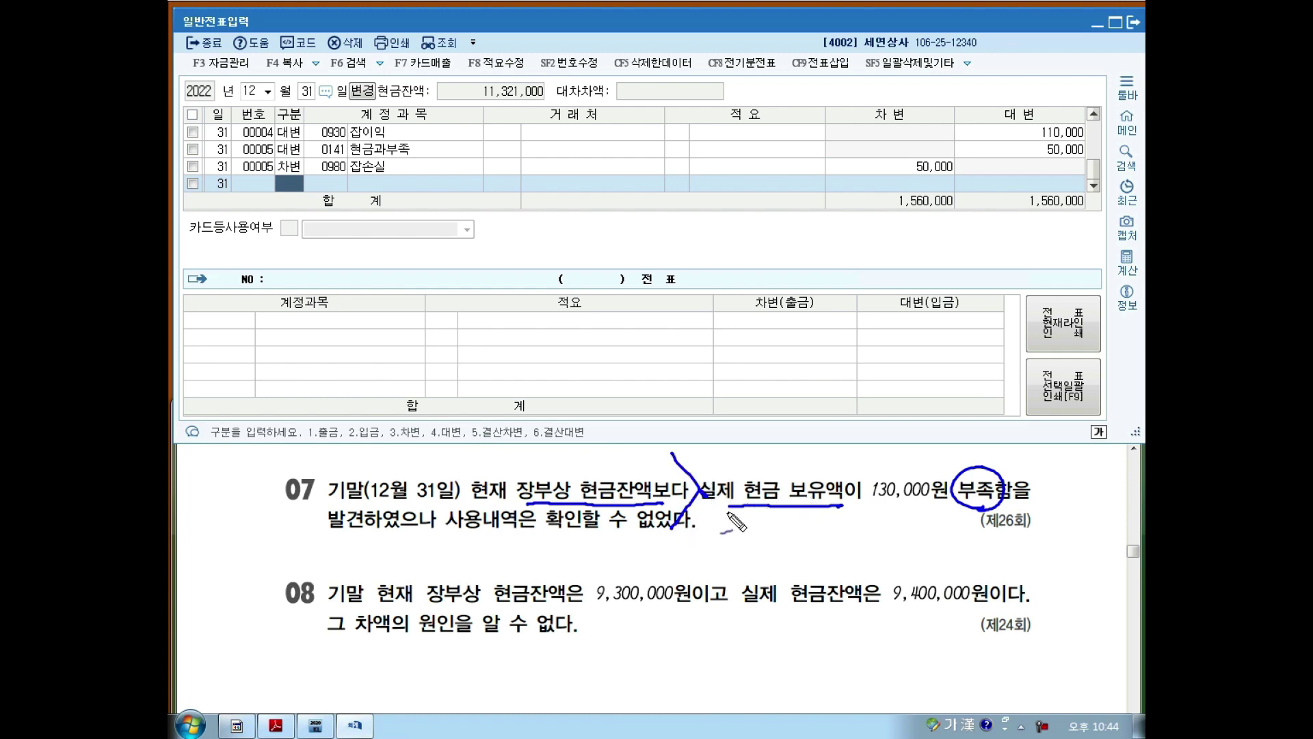
pyautogui.moveTo(325, 539); pyautogui.dragTo(424, 539)
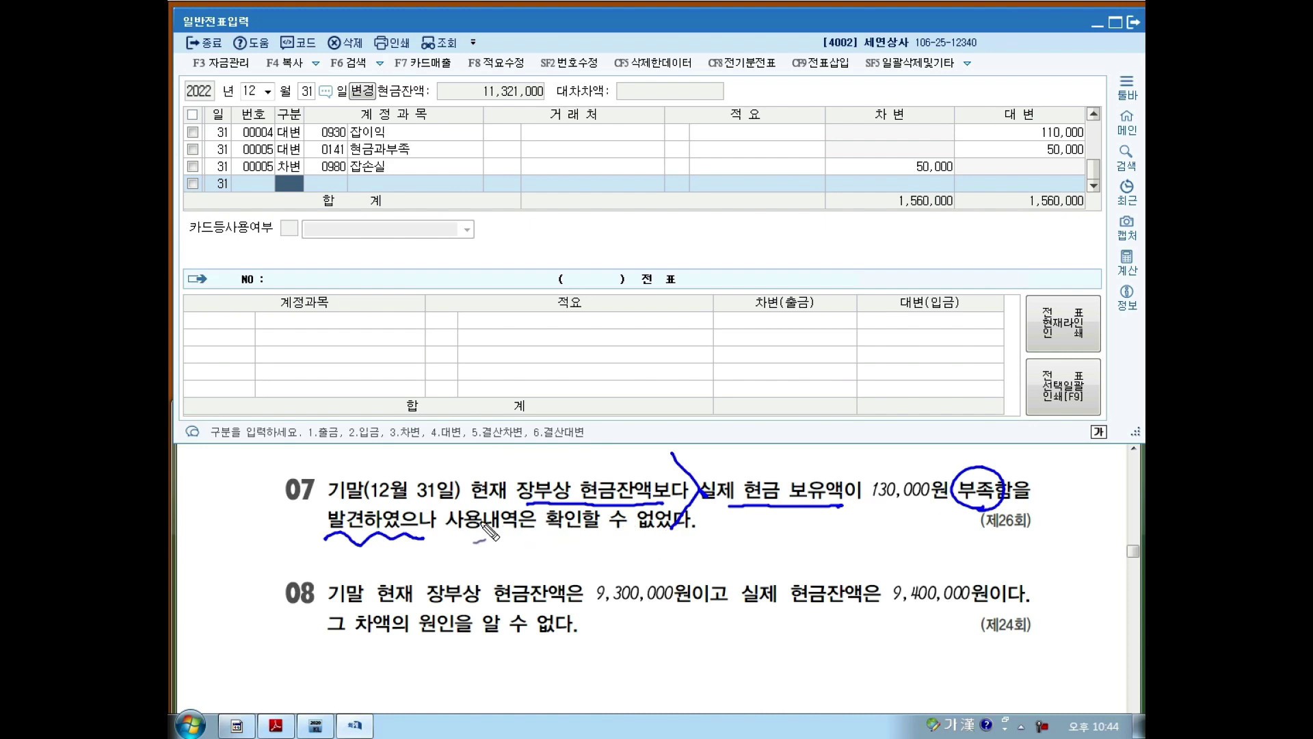
pyautogui.moveTo(424, 458)
pyautogui.mouseDown()
pyautogui.moveTo(454, 488)
pyautogui.moveTo(438, 502)
pyautogui.mouseUp()
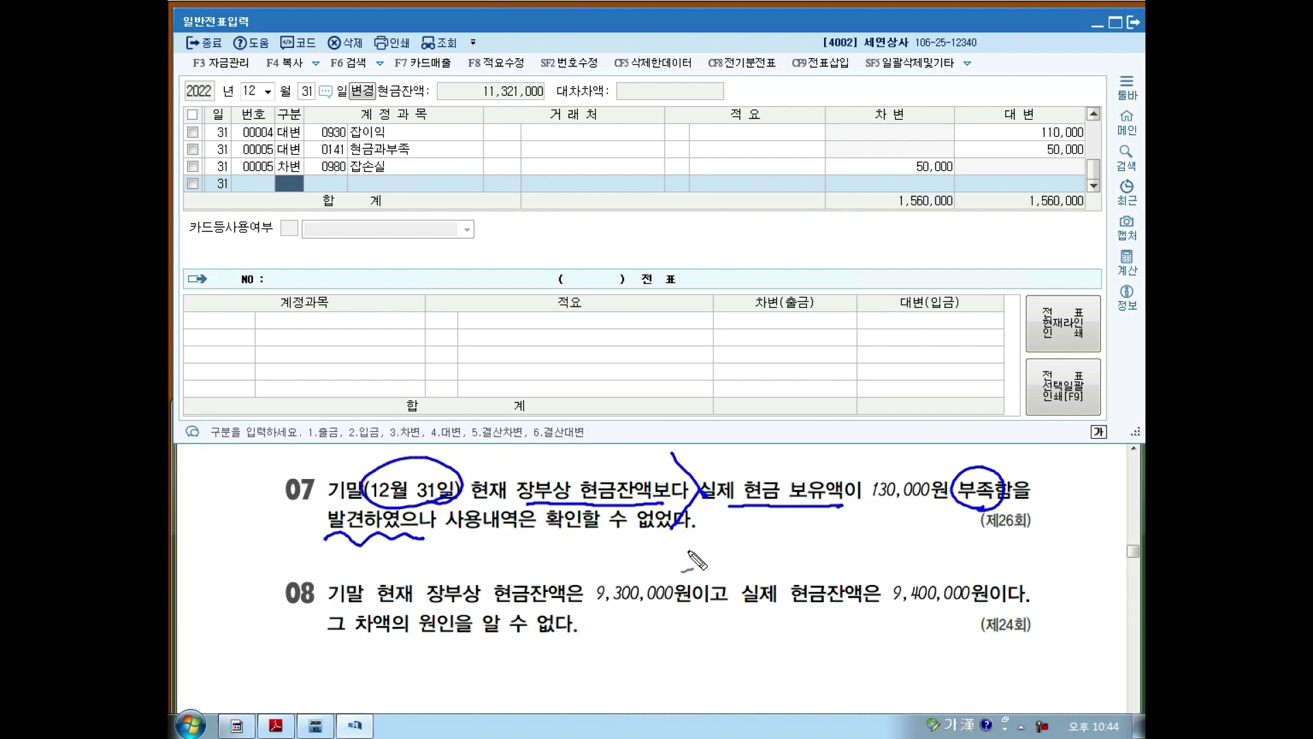
# Sketch question 07's 현금과부족 and 현금 entry below its text, with an arrow reversing 현금과부족 and 잡손실 as the debit
pyautogui.moveTo(690, 527)
pyautogui.mouseDown()
pyautogui.moveTo(693, 567)
pyautogui.moveTo(712, 547)
pyautogui.moveTo(740, 563)
pyautogui.moveTo(816, 547)
pyautogui.mouseUp()
pyautogui.moveTo(531, 541)
pyautogui.mouseDown()
pyautogui.moveTo(575, 578)
pyautogui.moveTo(596, 548)
pyautogui.moveTo(623, 551)
pyautogui.moveTo(632, 571)
pyautogui.mouseUp()
pyautogui.moveTo(527, 567)
pyautogui.mouseDown()
pyautogui.moveTo(589, 578)
pyautogui.moveTo(877, 562)
pyautogui.mouseUp()
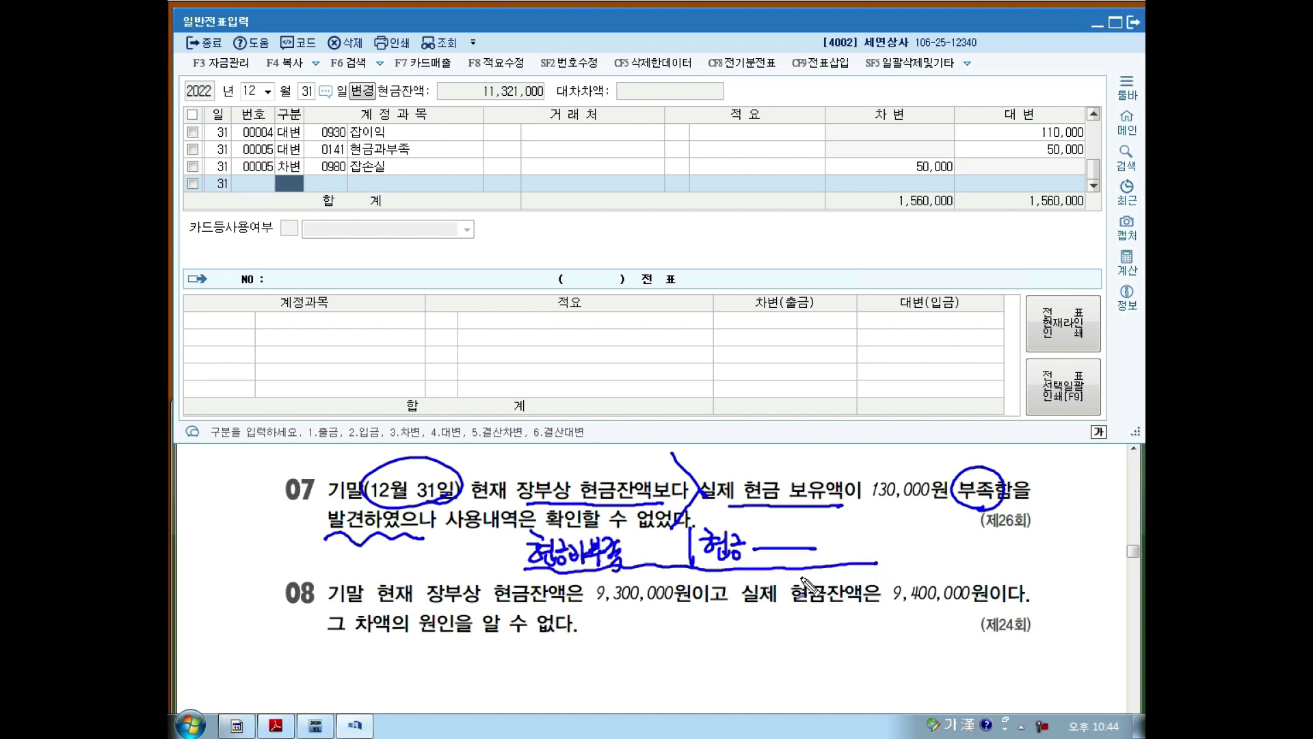
pyautogui.moveTo(636, 578)
pyautogui.mouseDown()
pyautogui.moveTo(553, 589)
pyautogui.moveTo(632, 528)
pyautogui.moveTo(621, 568)
pyautogui.moveTo(760, 643)
pyautogui.mouseUp()
pyautogui.moveTo(684, 603); pyautogui.dragTo(684, 650)
pyautogui.moveTo(578, 613)
pyautogui.mouseDown()
pyautogui.moveTo(590, 632)
pyautogui.moveTo(650, 640)
pyautogui.mouseUp()
pyautogui.moveTo(574, 646); pyautogui.dragTo(661, 647)
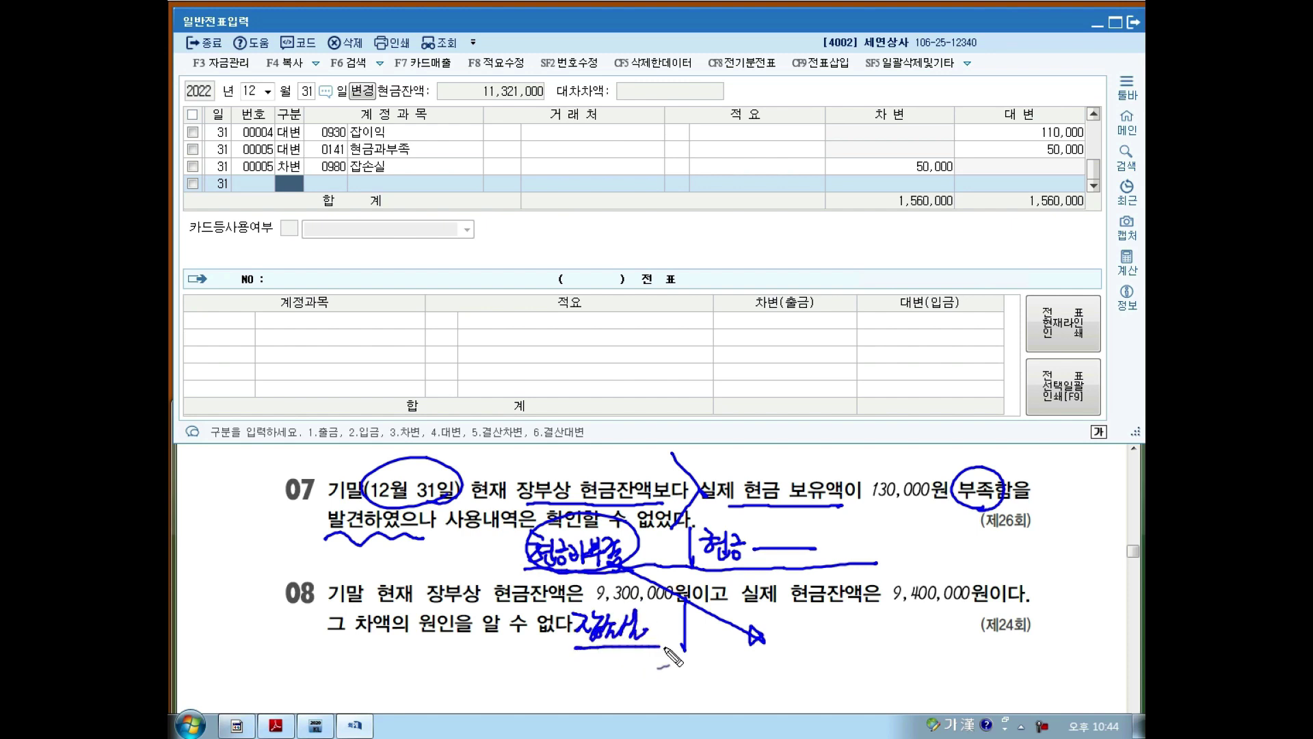
# Box the sketched question 07 entry, circle 현금, write 현금과부족 beside the arrow, and clear all the pen marks
pyautogui.moveTo(463, 510)
pyautogui.mouseDown()
pyautogui.moveTo(470, 550)
pyautogui.moveTo(520, 556)
pyautogui.mouseUp()
pyautogui.moveTo(508, 549)
pyautogui.mouseDown()
pyautogui.moveTo(509, 562)
pyautogui.moveTo(650, 572)
pyautogui.moveTo(845, 566)
pyautogui.moveTo(745, 525)
pyautogui.moveTo(509, 537)
pyautogui.moveTo(533, 567)
pyautogui.moveTo(779, 649)
pyautogui.moveTo(780, 624)
pyautogui.moveTo(836, 642)
pyautogui.moveTo(847, 623)
pyautogui.moveTo(868, 646)
pyautogui.mouseUp()
pyautogui.moveTo(794, 588)
pyautogui.mouseDown()
pyautogui.moveTo(787, 602)
pyautogui.moveTo(773, 527)
pyautogui.moveTo(725, 602)
pyautogui.moveTo(717, 577)
pyautogui.moveTo(749, 616)
pyautogui.moveTo(794, 557)
pyautogui.moveTo(777, 590)
pyautogui.mouseUp()
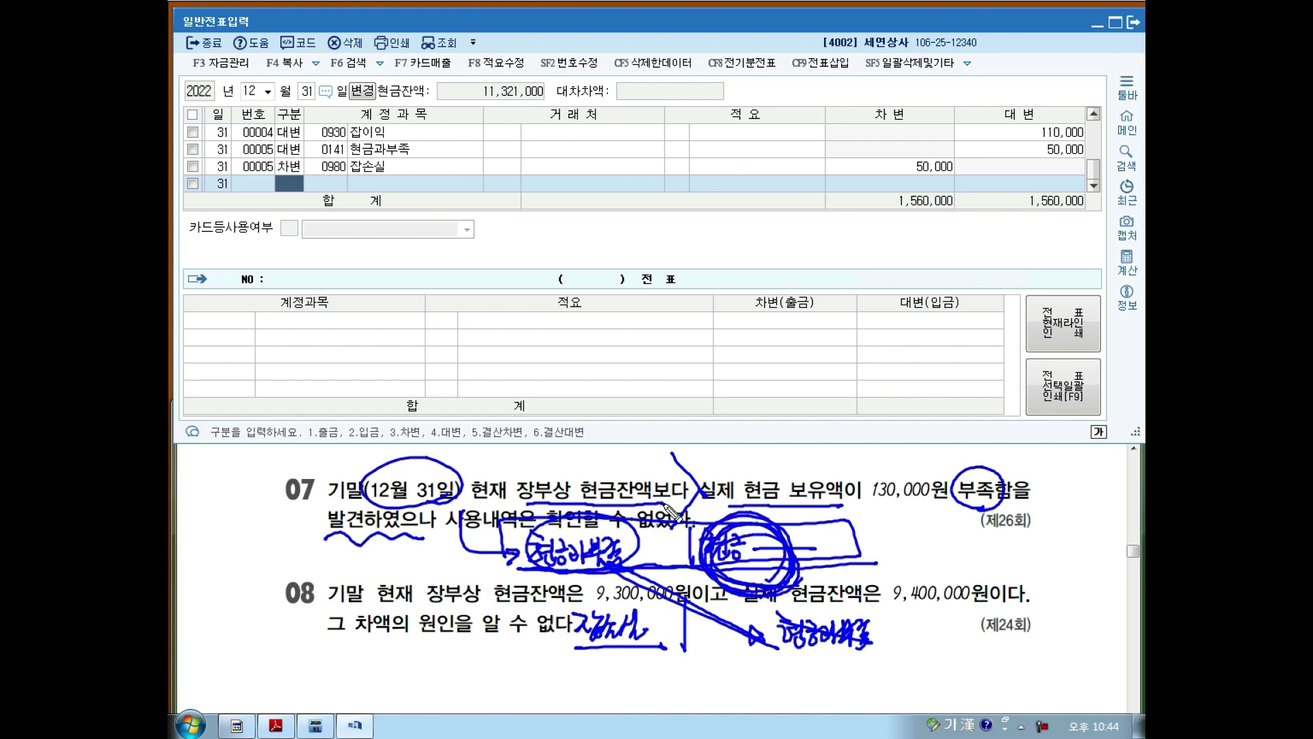
pyautogui.moveTo(640, 624)
pyautogui.mouseDown()
pyautogui.moveTo(654, 634)
pyautogui.moveTo(657, 614)
pyautogui.mouseUp()
pyautogui.moveTo(671, 377)
pyautogui.mouseDown()
pyautogui.moveTo(672, 435)
pyautogui.moveTo(690, 397)
pyautogui.moveTo(739, 409)
pyautogui.mouseUp()
pyautogui.moveTo(510, 419)
pyautogui.mouseDown()
pyautogui.moveTo(530, 393)
pyautogui.moveTo(563, 387)
pyautogui.moveTo(580, 410)
pyautogui.moveTo(787, 441)
pyautogui.moveTo(773, 446)
pyautogui.mouseUp()
pyautogui.press('Escape')
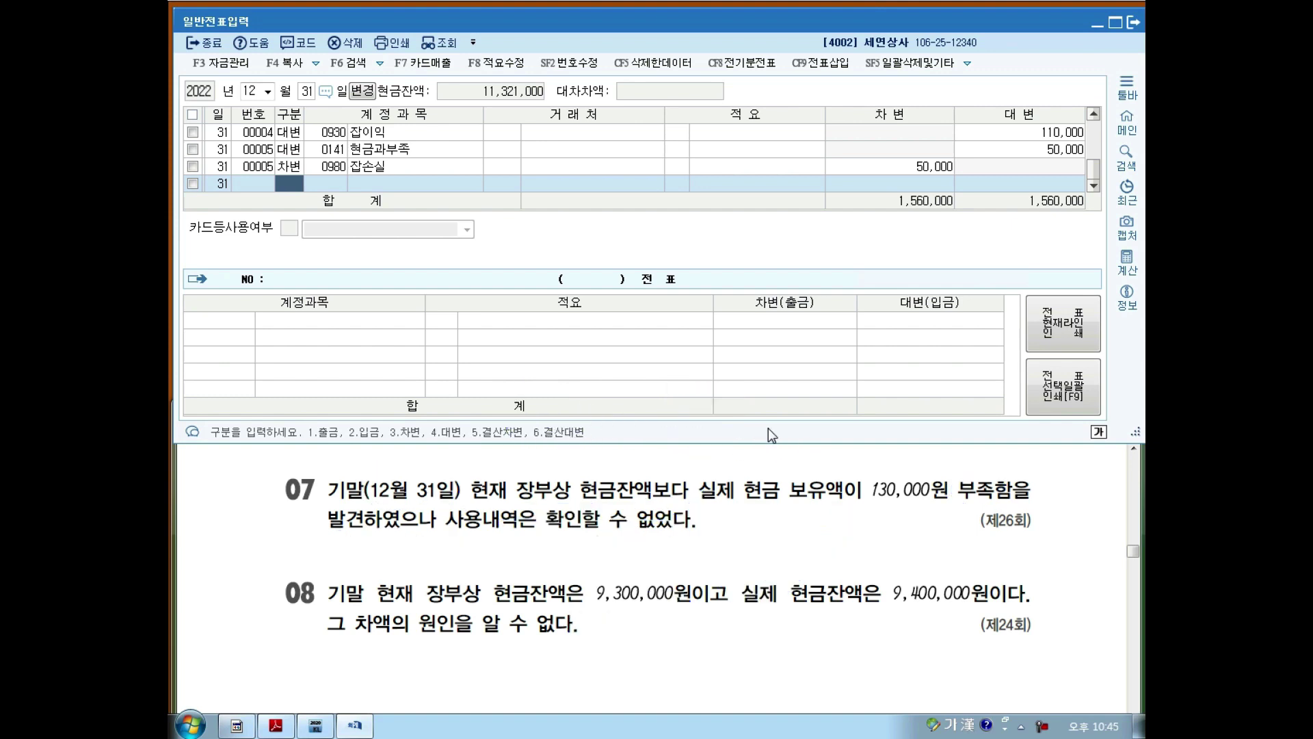
# Record question 07's December 31 cash shortage by crediting account 101 현금 with 130,000 and debiting account 980 잡손실
pyautogui.write('4101')
pyautogui.press('Return')
pyautogui.press('Return')
pyautogui.press('Return')
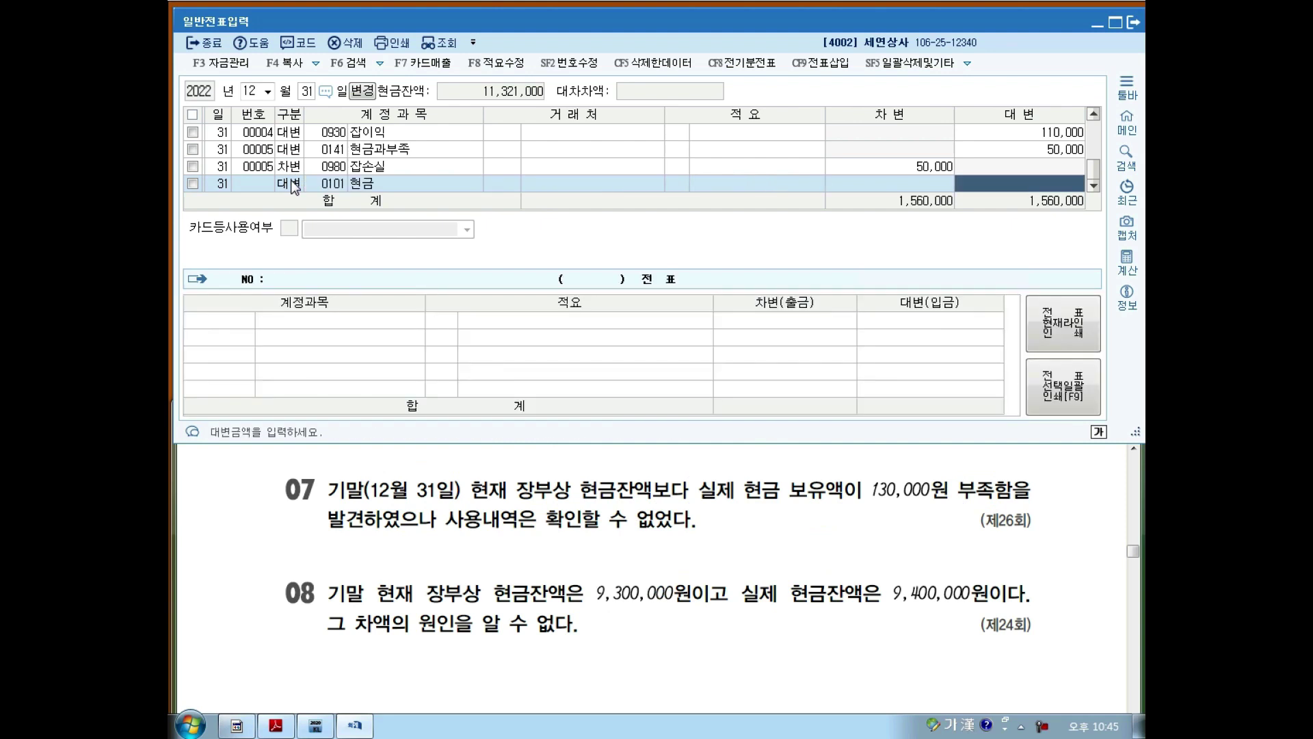
pyautogui.write('1300000')
pyautogui.press('Return')
pyautogui.write('980')
pyautogui.press('Return')
pyautogui.press('Left')
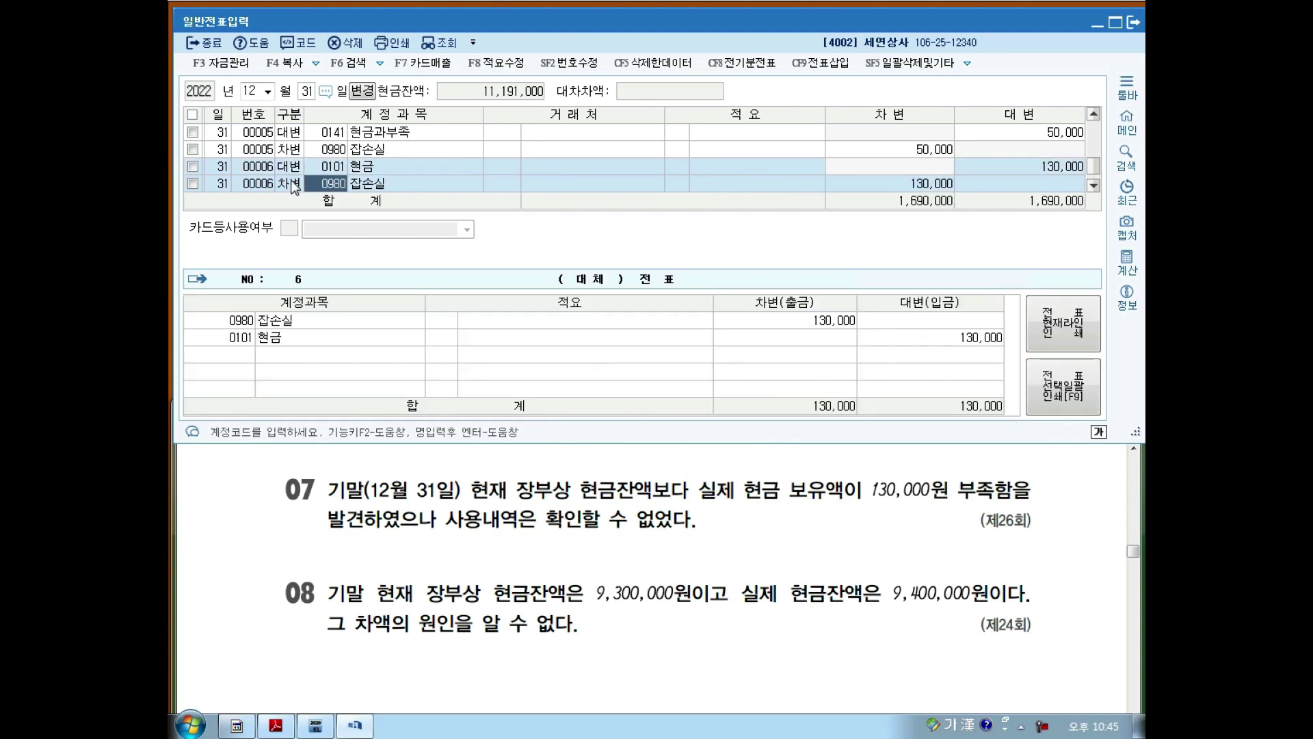
# Complete the 130,000 잡손실 debit line and start a new December 31 voucher line below it
pyautogui.press('Return')
pyautogui.press('Return')
pyautogui.press('Return')
pyautogui.press('Return')
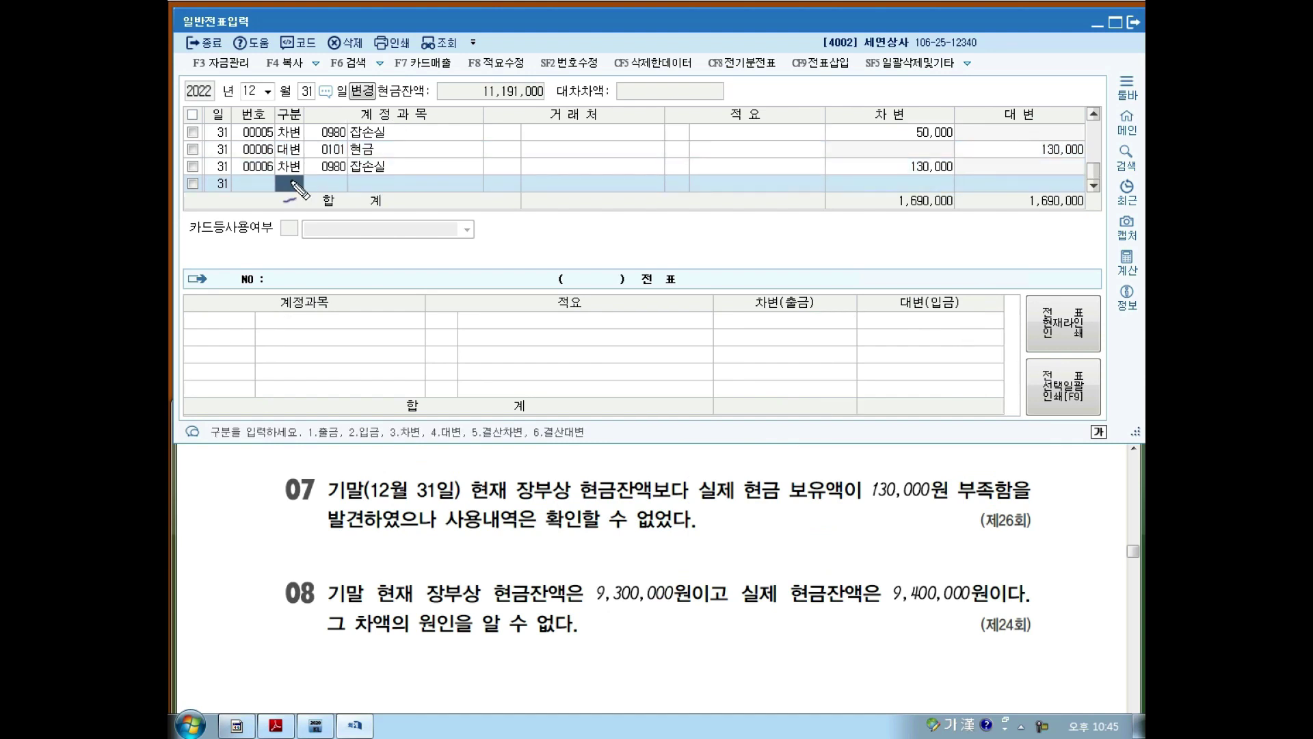
# Mark question 08's book cash, actual cash, less-than comparison and 기말 wording with the pen, and clear the marks
pyautogui.moveTo(438, 606); pyautogui.dragTo(995, 603)
pyautogui.moveTo(754, 557)
pyautogui.mouseDown()
pyautogui.moveTo(731, 597)
pyautogui.moveTo(758, 622)
pyautogui.mouseUp()
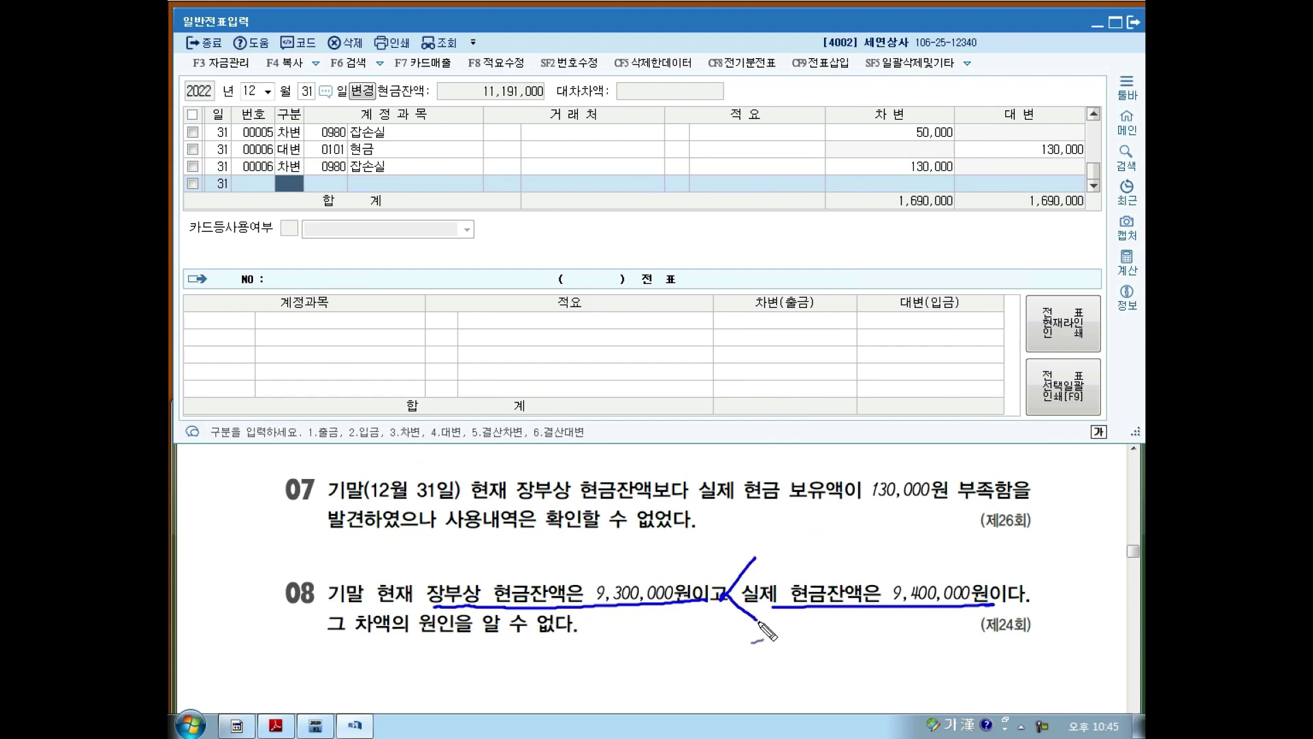
pyautogui.moveTo(602, 537); pyautogui.dragTo(606, 570)
pyautogui.moveTo(370, 603)
pyautogui.mouseDown()
pyautogui.moveTo(349, 612)
pyautogui.moveTo(381, 601)
pyautogui.mouseUp()
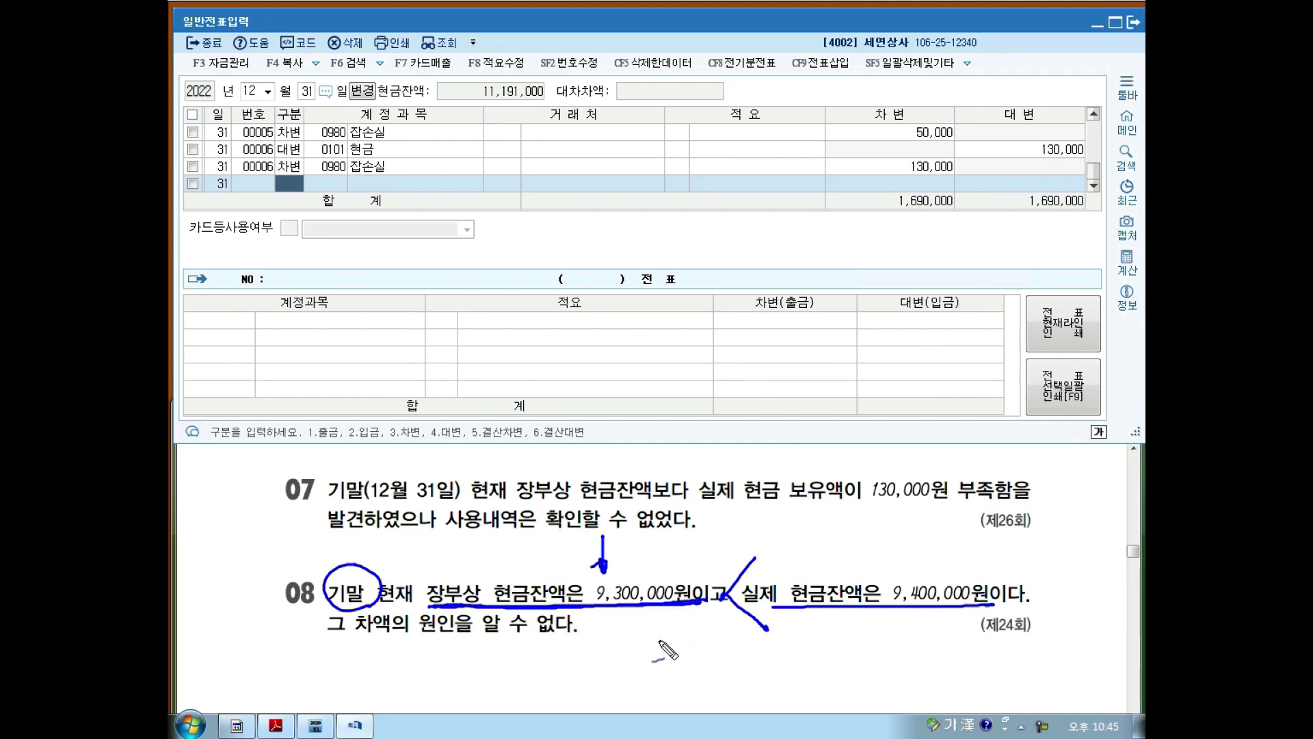
pyautogui.press('Escape')
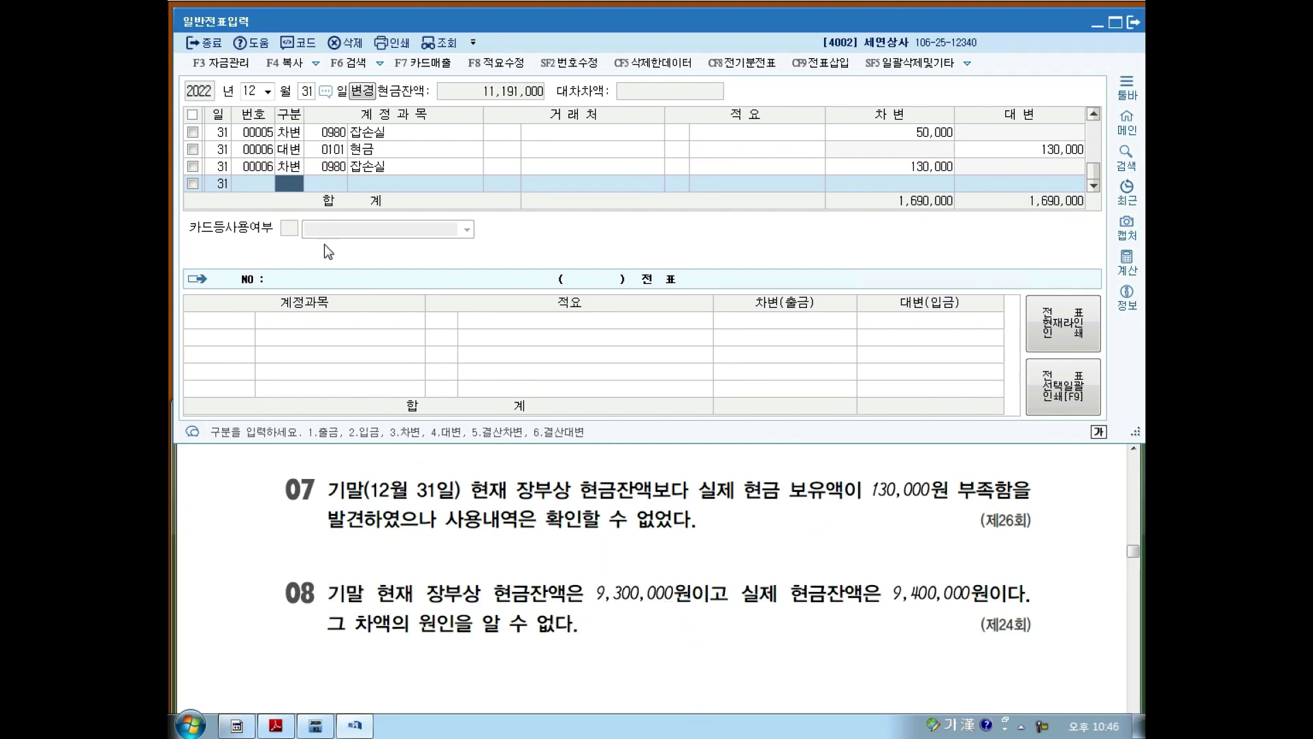
# Enter question 08's December 31 debit line with account 101 현금, no partner or description, and amount 100,000
pyautogui.write('3101')
pyautogui.press('Return')
pyautogui.press('Return')
pyautogui.press('Return')
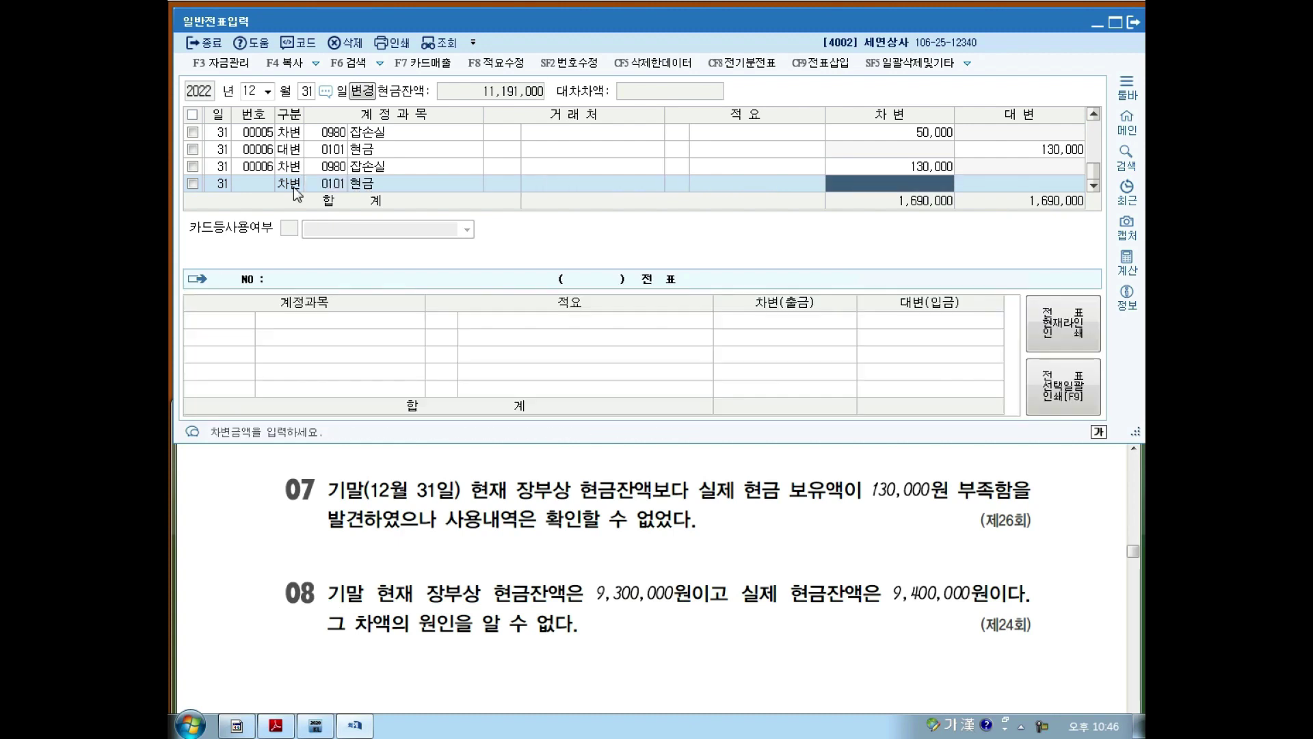
pyautogui.write('1')
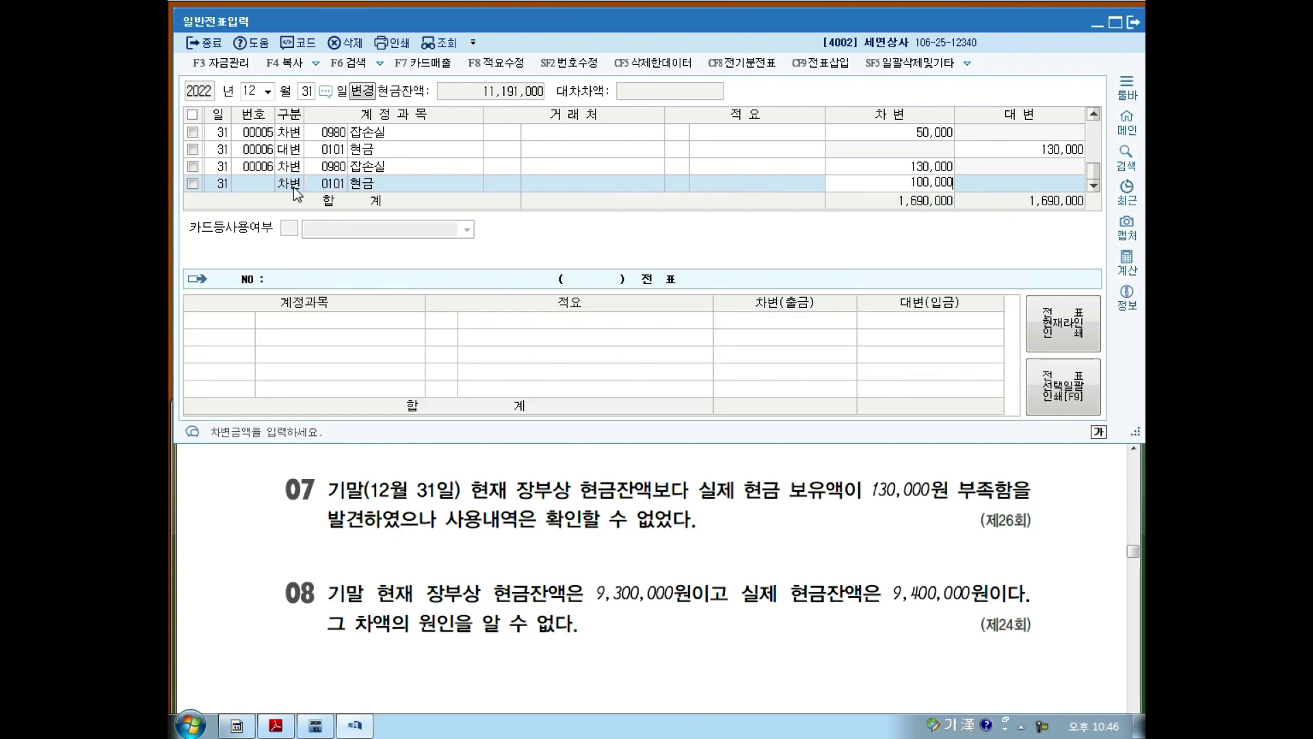
pyautogui.write('00,000')
pyautogui.press('Return')
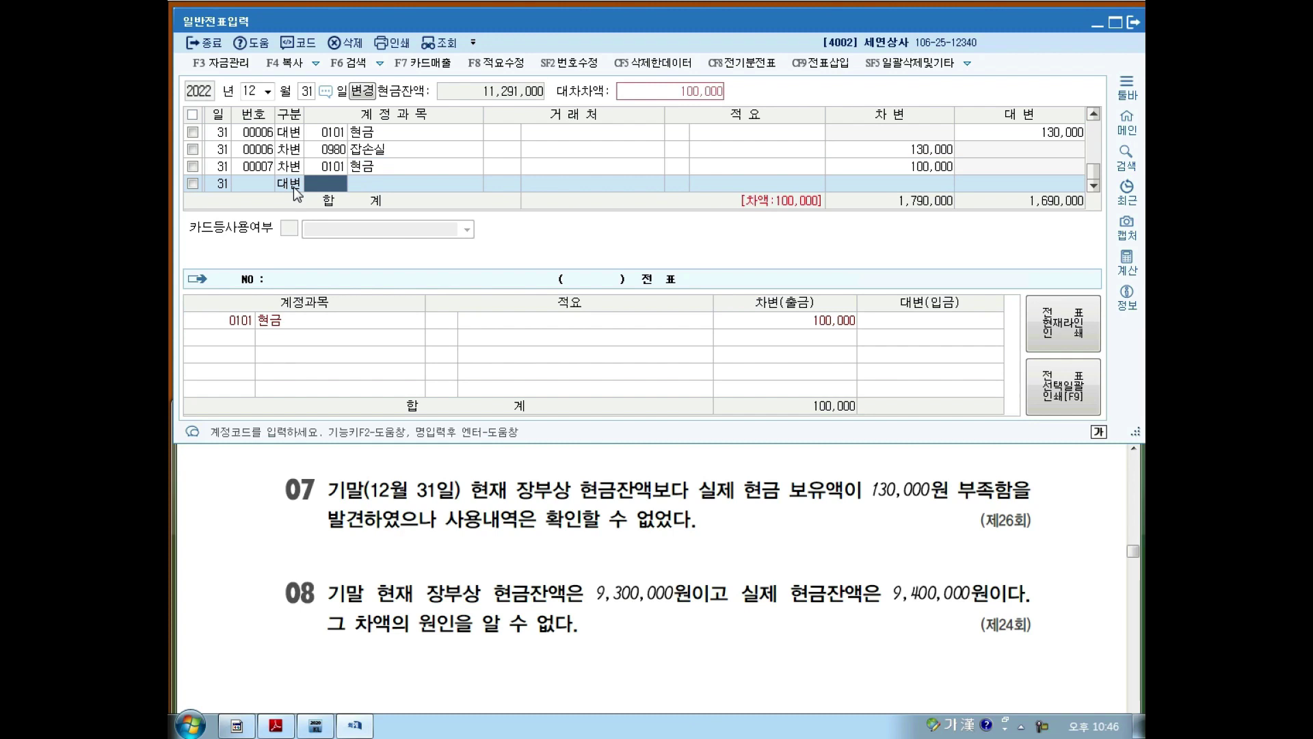
# Credit account 930 잡이익 with 100,000 to balance question 08's voucher, leaving the partner and description blank
pyautogui.write('930')
pyautogui.press('Return')
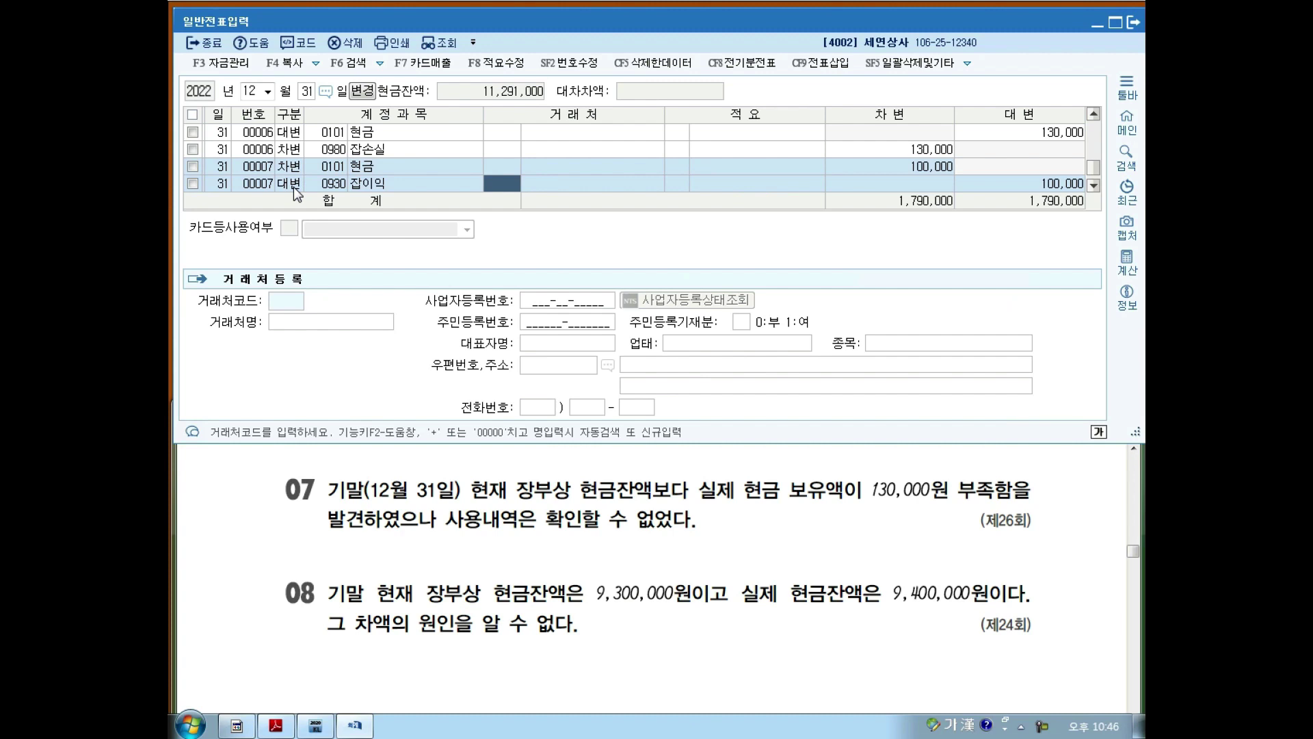
pyautogui.press('Return')
pyautogui.press('Return')
pyautogui.press('Return')
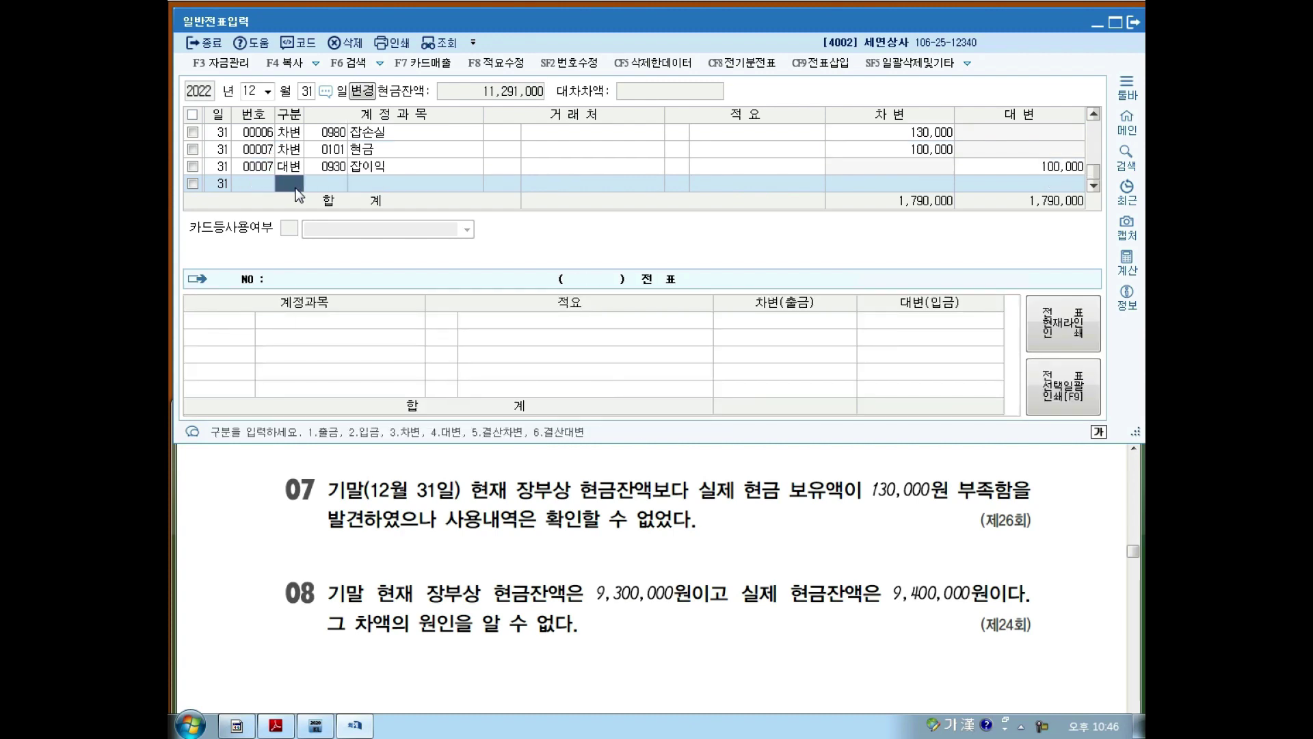